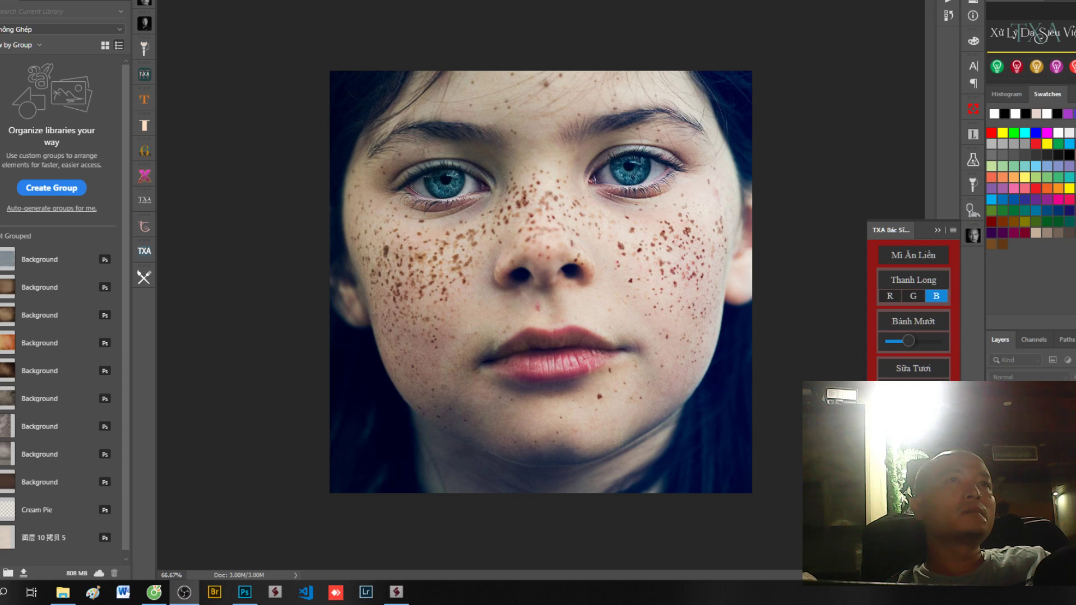
Run the Thanh Long action and apply Surface Blur at radius 22, threshold 11.
click(68, 369)
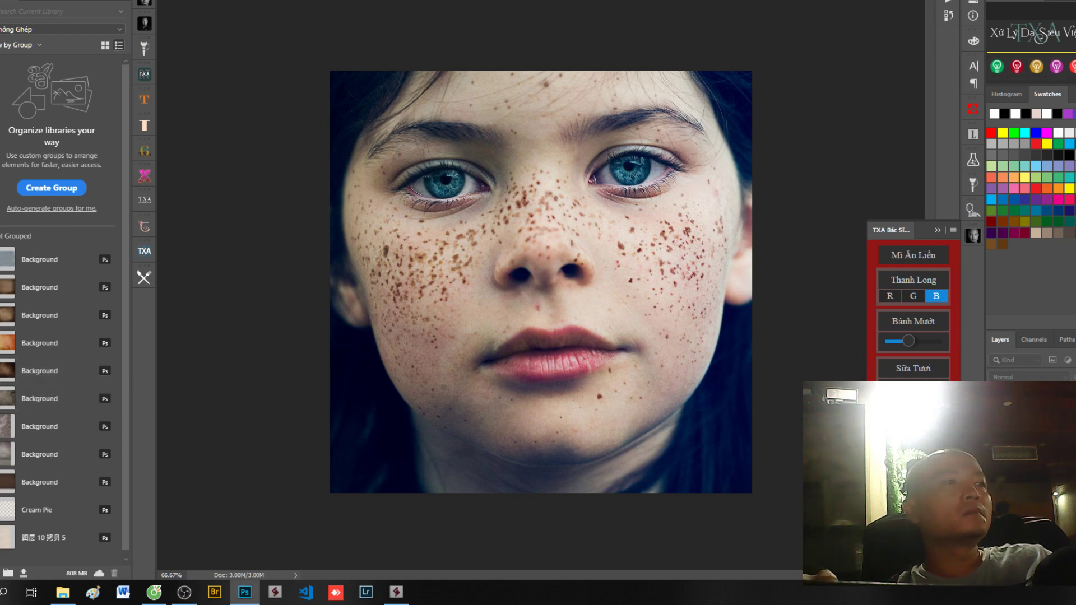
key(alt+Tab)
key(alt+Tab)
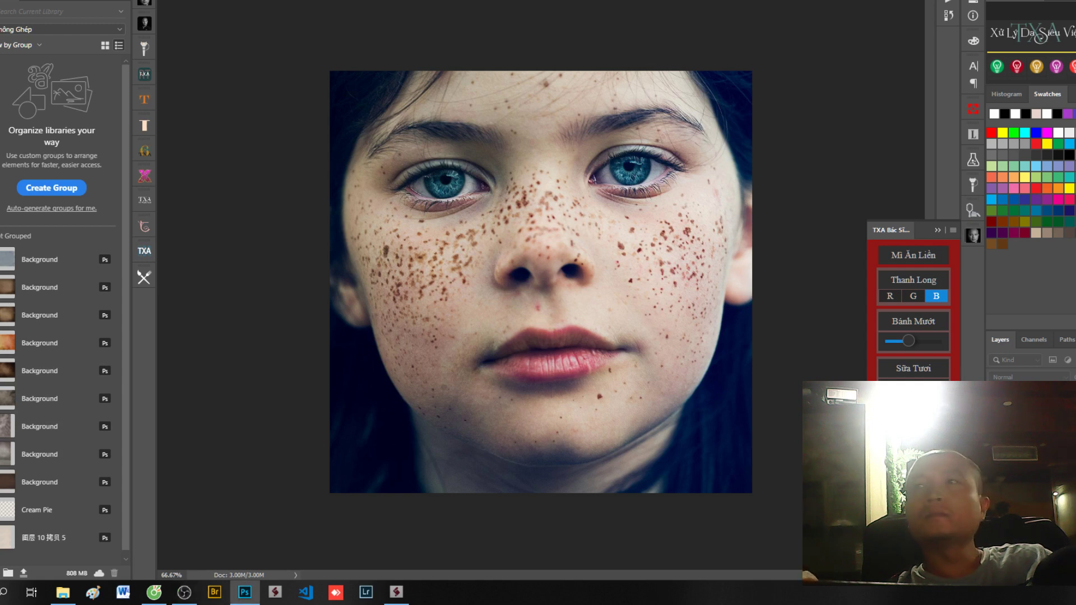
click(891, 296)
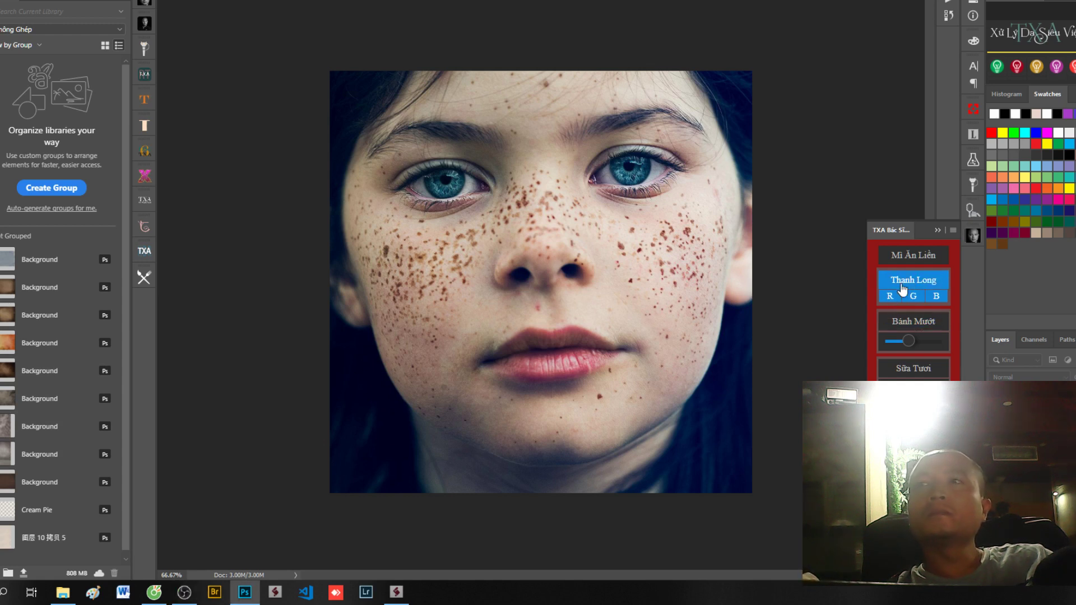
drag(613, 249, 603, 215)
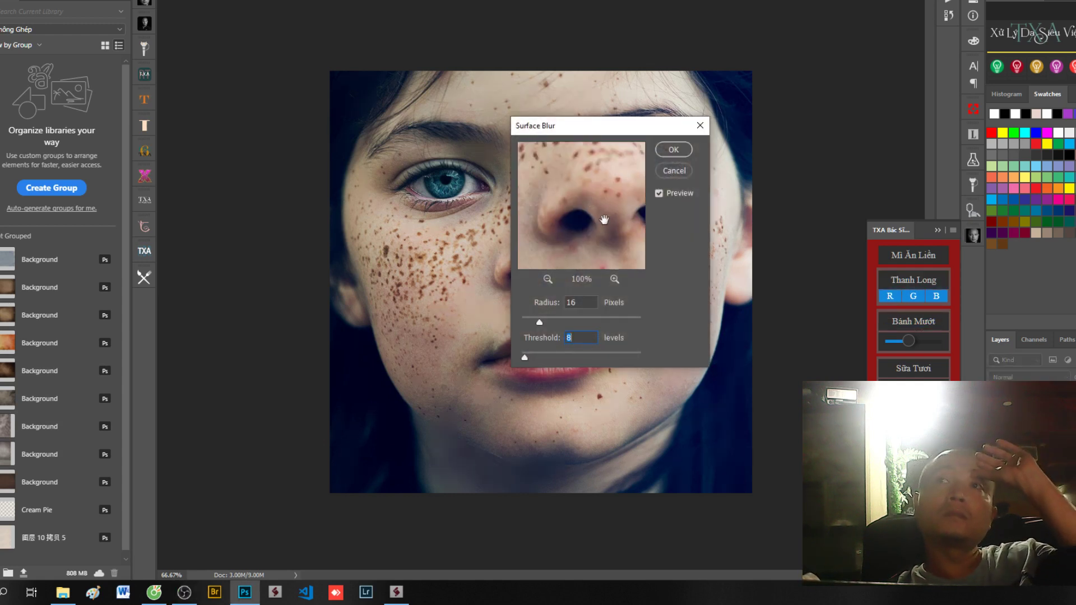
drag(539, 323, 546, 323)
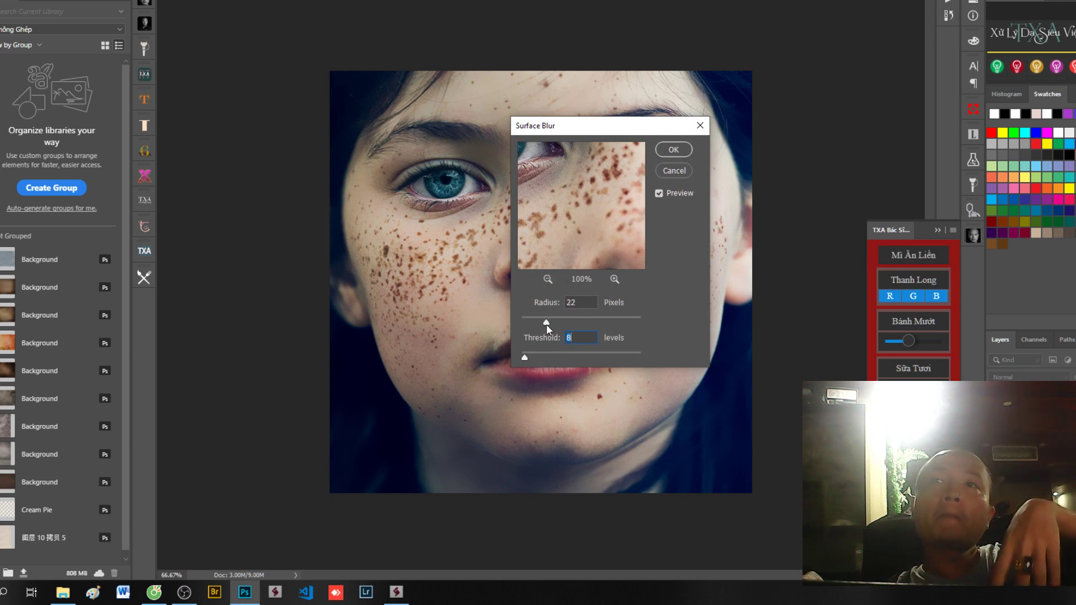
drag(524, 357, 526, 359)
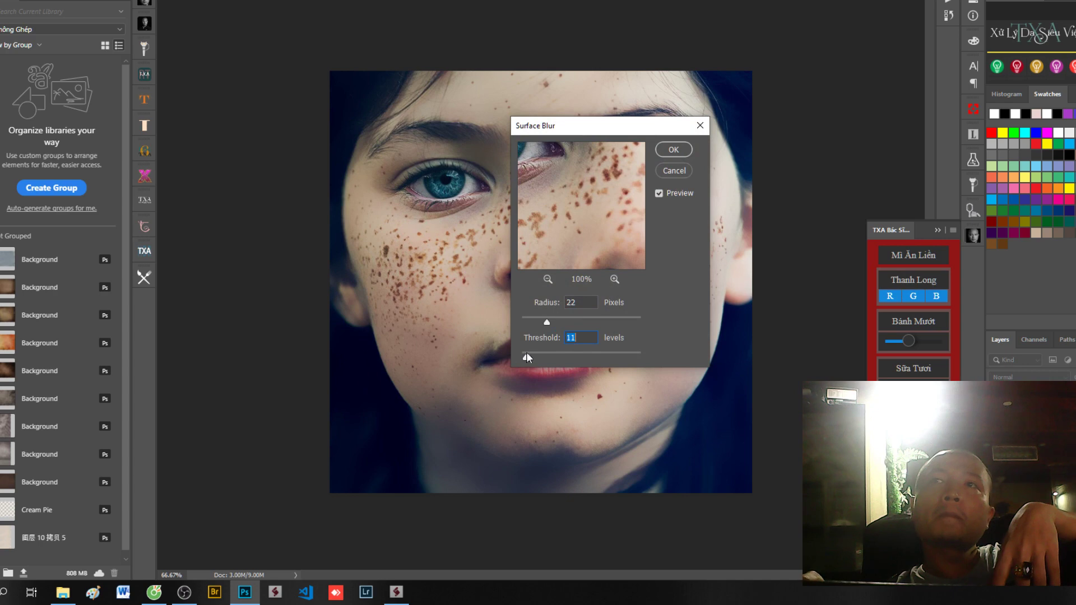
drag(619, 263, 601, 241)
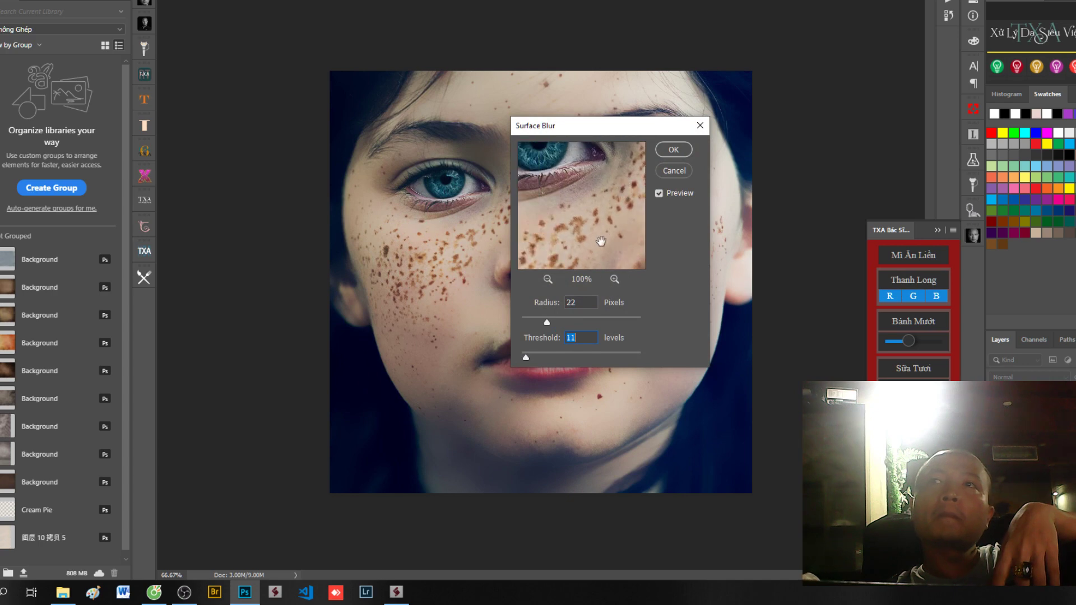
click(674, 150)
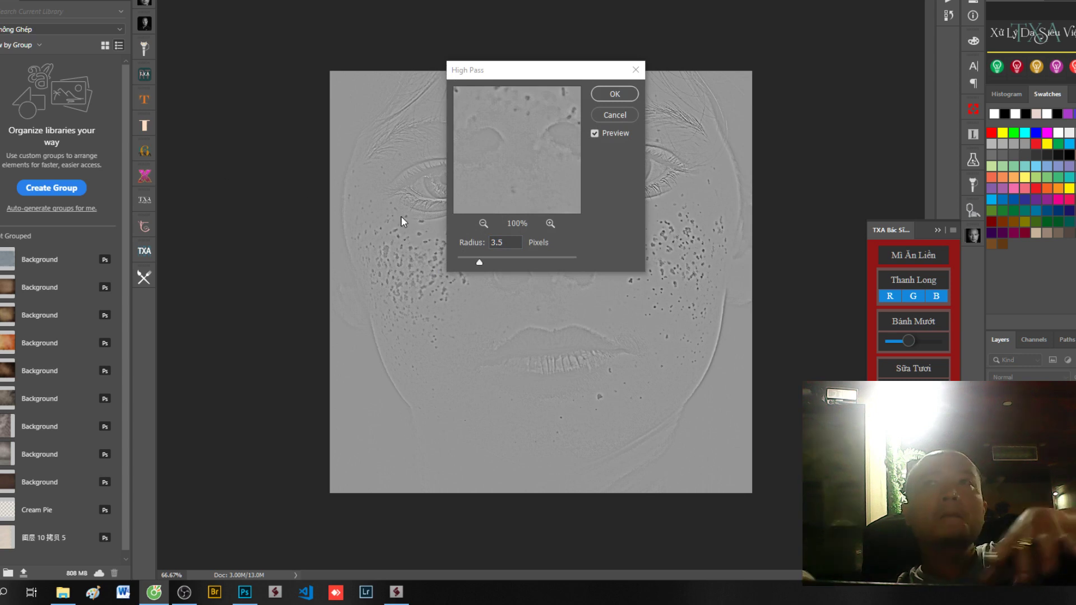
Set the High Pass radius to 5.8 and apply it so the action completes.
click(526, 116)
click(415, 267)
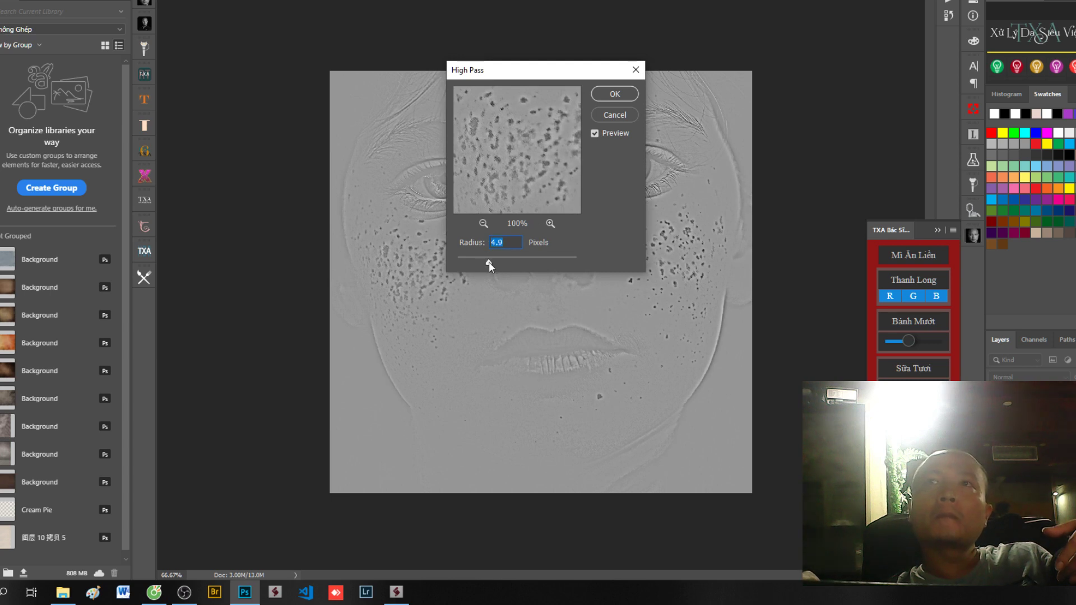
drag(489, 262, 492, 262)
click(618, 95)
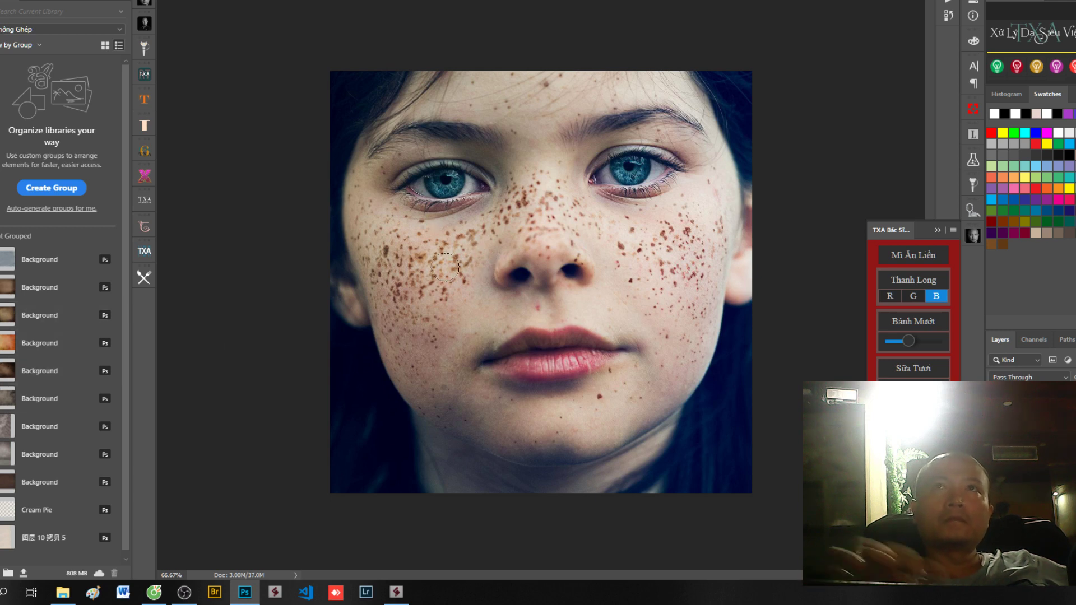
Paint out the freckles across the left cheek and beside the nose.
drag(409, 243, 386, 251)
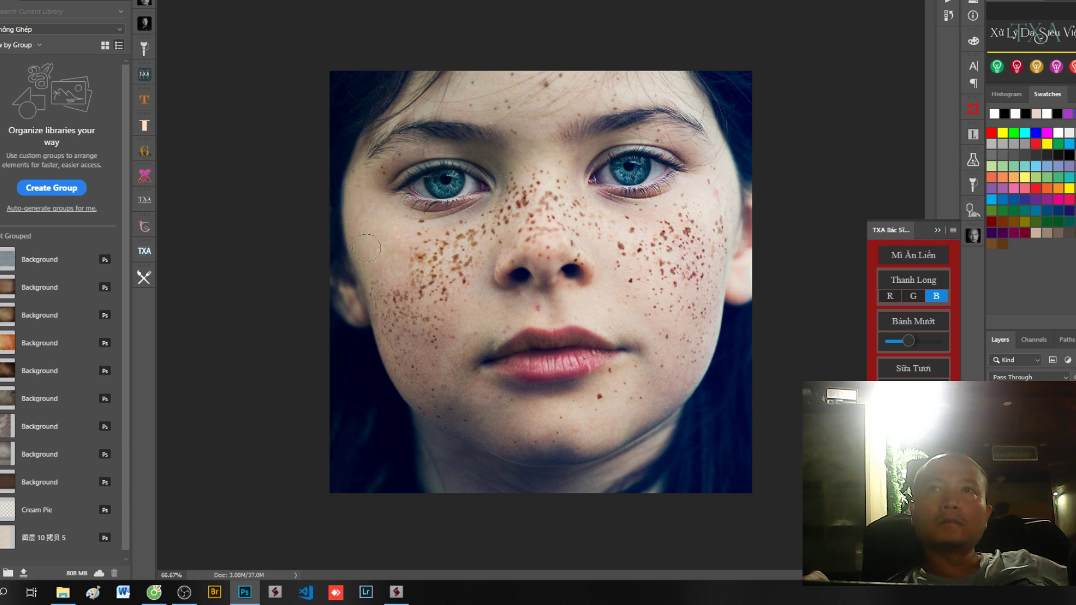
drag(366, 247, 388, 311)
mouse_move(416, 365)
mouse_down()
mouse_move(412, 235)
mouse_move(459, 252)
mouse_move(527, 190)
mouse_move(485, 247)
mouse_up()
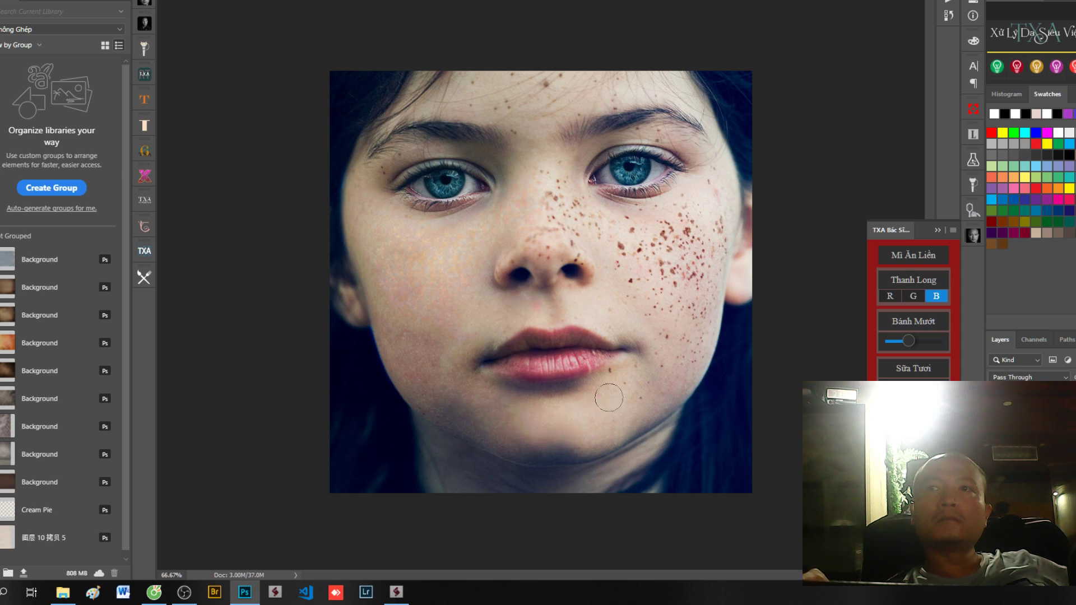
Paint out the right-cheek and nose-side freckles, adjusting the brush to 40 px and larger.
mouse_move(620, 374)
mouse_down()
mouse_move(668, 356)
mouse_move(723, 291)
mouse_move(714, 230)
mouse_move(680, 247)
mouse_move(680, 194)
mouse_move(708, 180)
mouse_move(611, 224)
mouse_move(619, 284)
mouse_move(661, 307)
mouse_up()
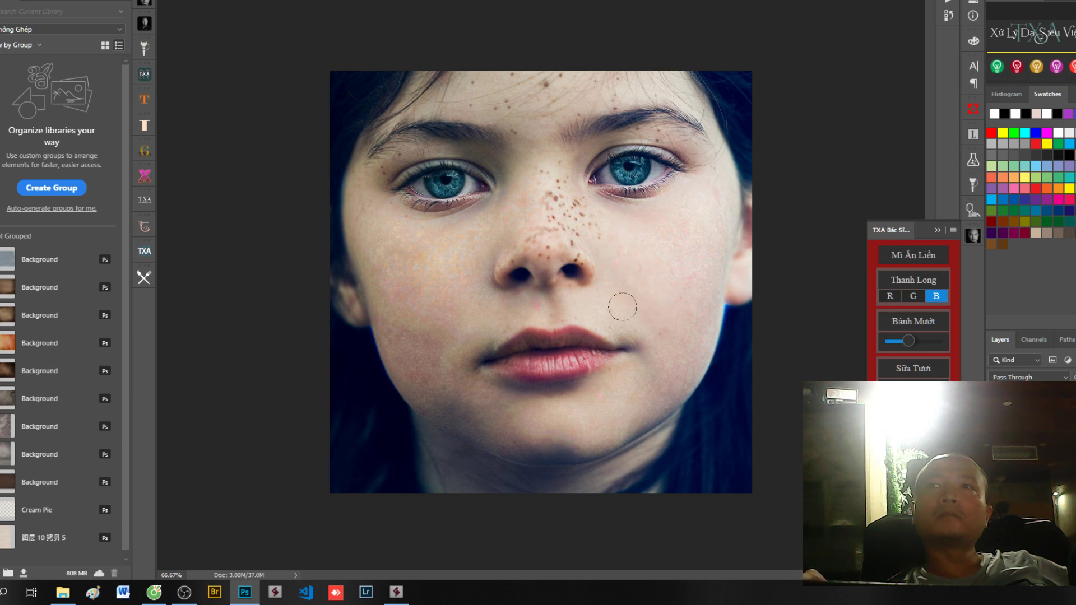
right_click(635, 251)
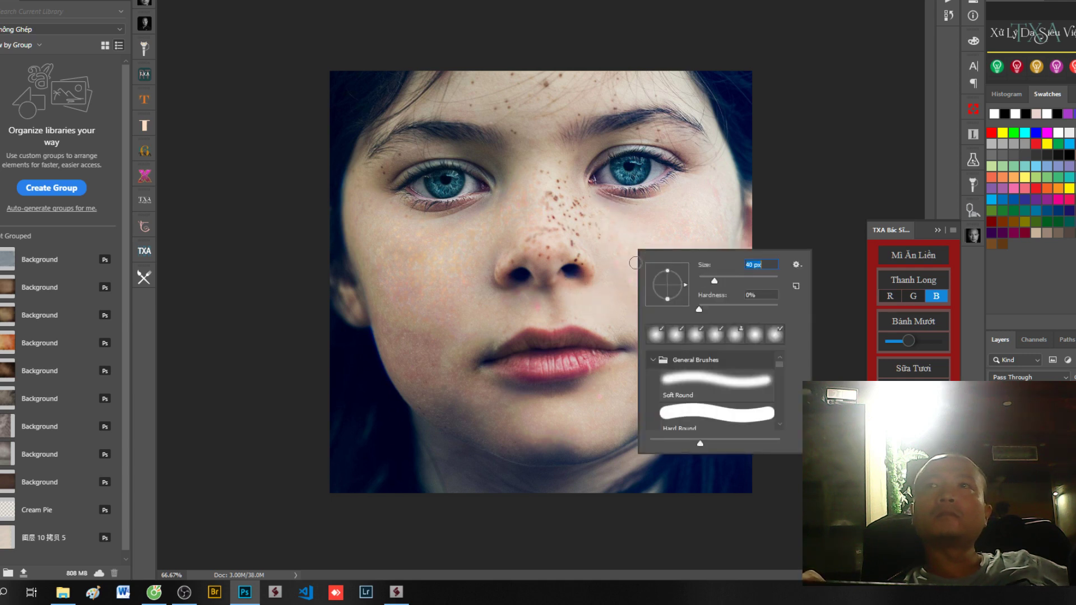
key(Return)
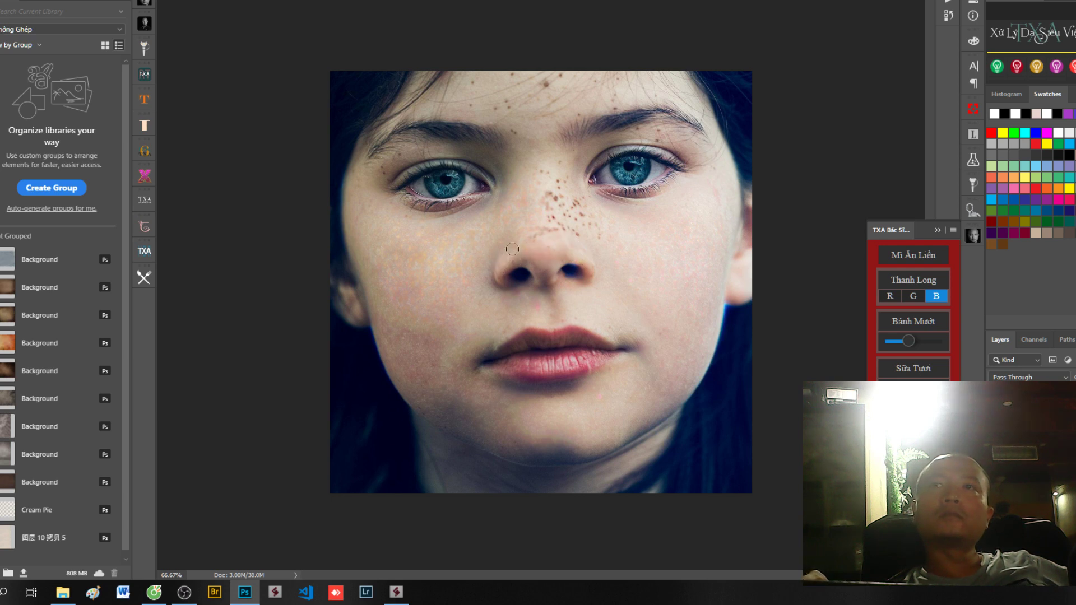
right_click(583, 213)
key(Return)
drag(586, 228, 579, 210)
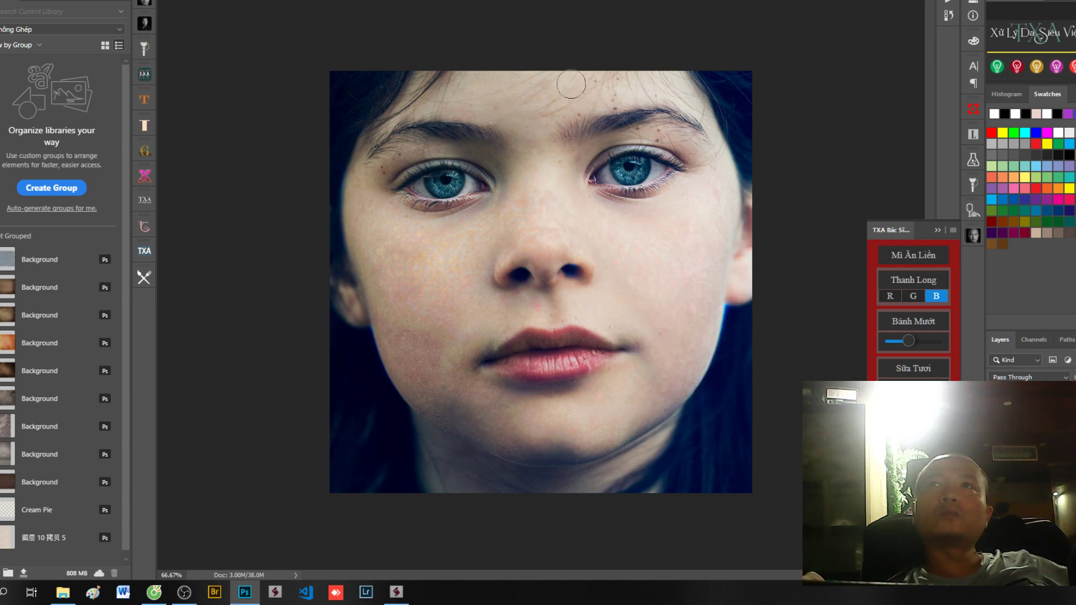
Paint the brow and forehead freckles with a 53 px brush, then fit the portrait on screen.
right_click(628, 85)
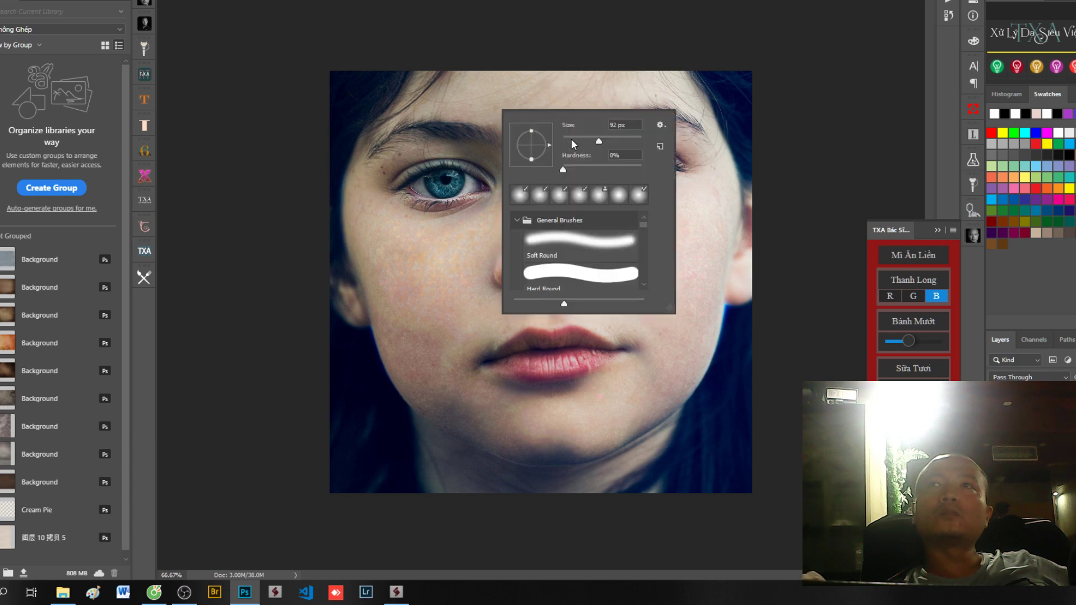
key(Return)
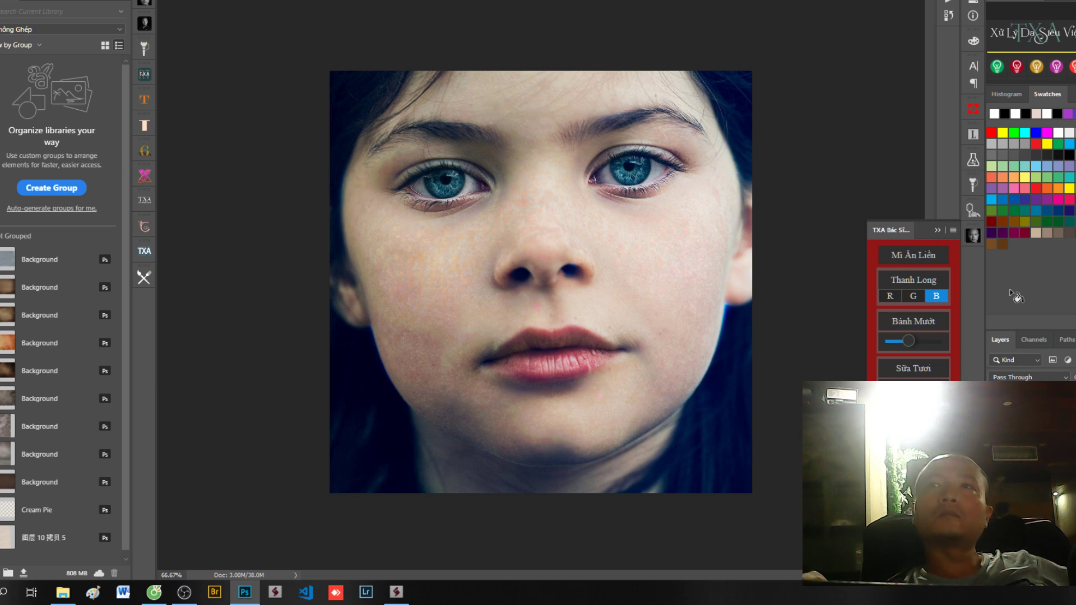
click(996, 69)
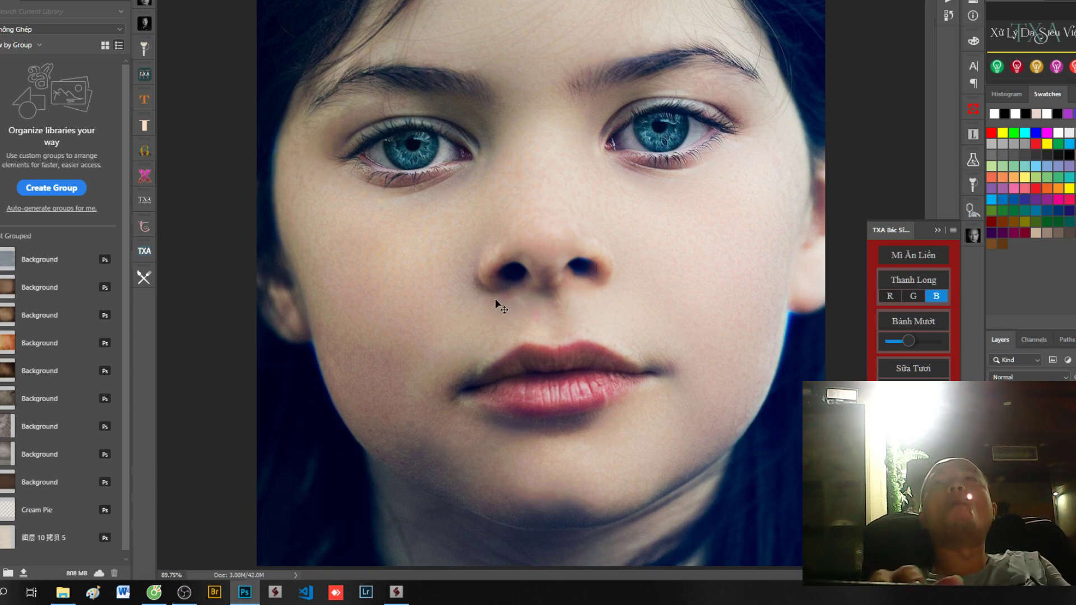
key(ctrl+minus)
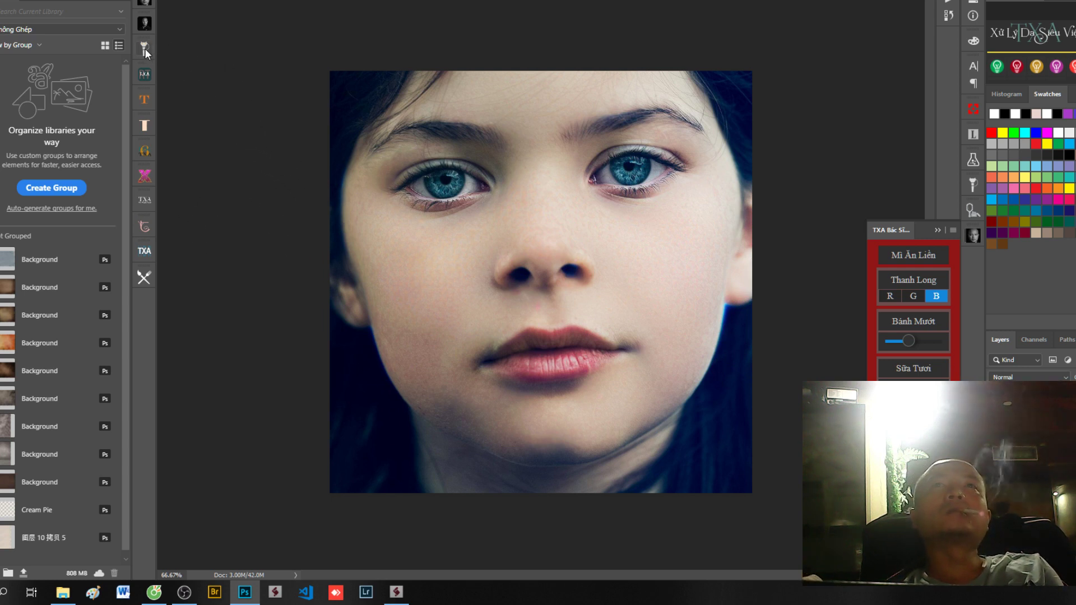
Run LÀN DA CHUYÊN NGHIỆP and stretch and tilt its oval area over the face.
click(147, 20)
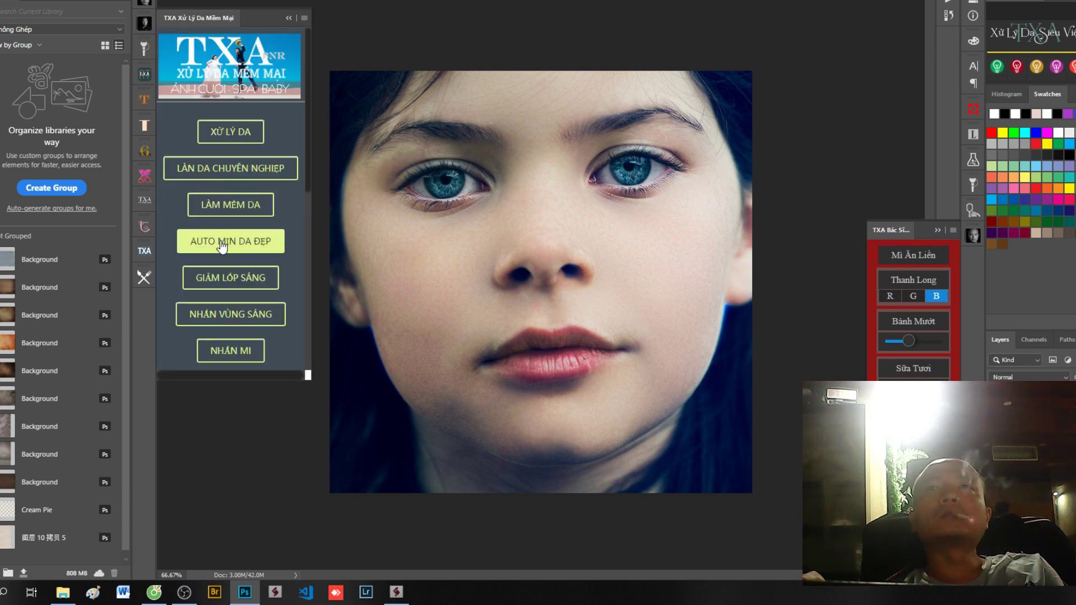
click(233, 175)
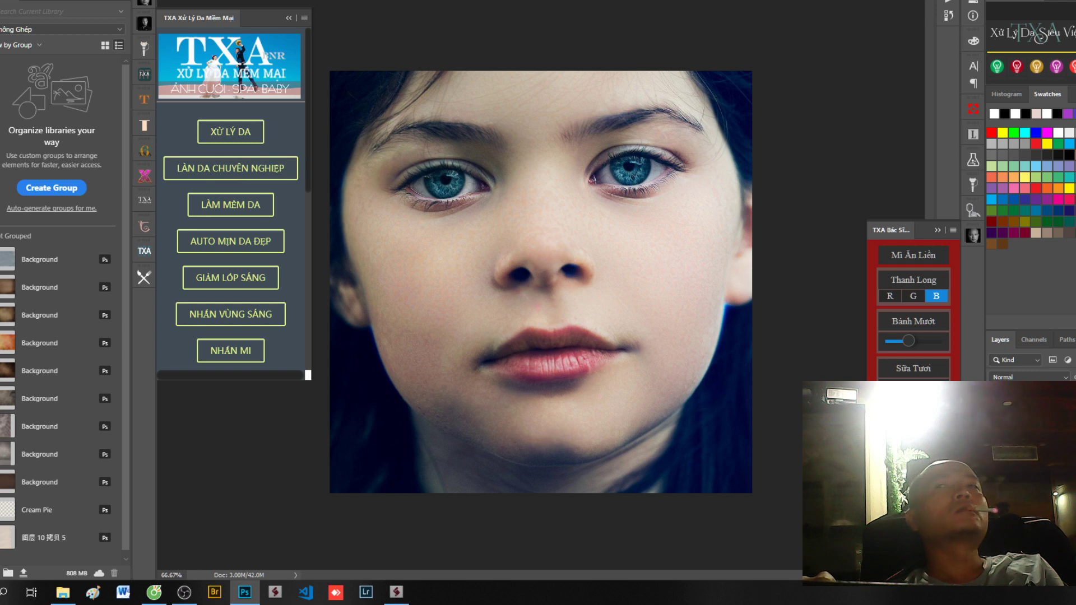
drag(629, 278, 731, 283)
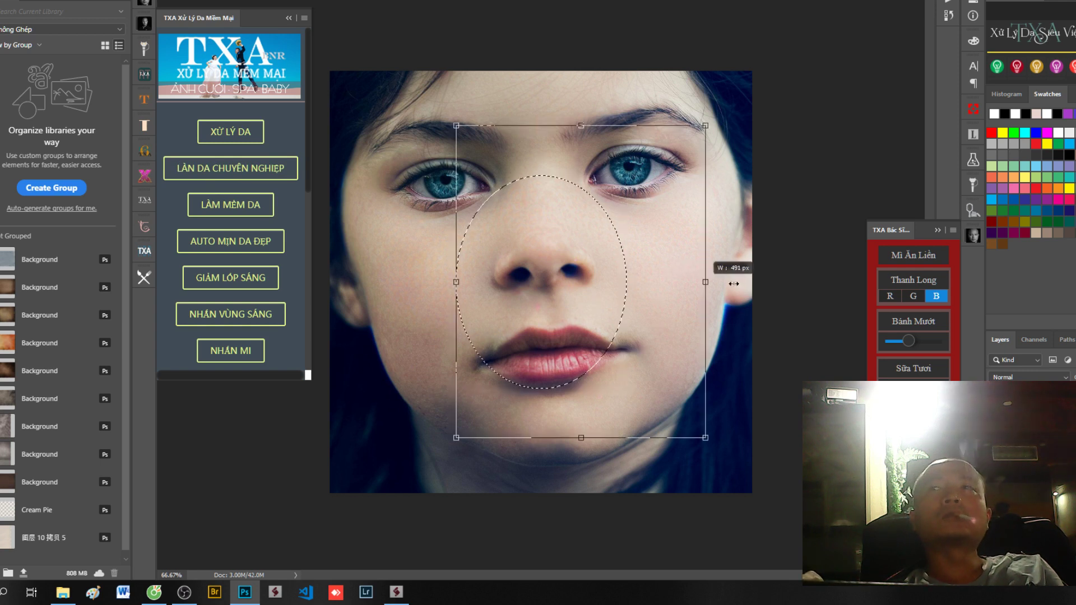
drag(456, 282, 389, 274)
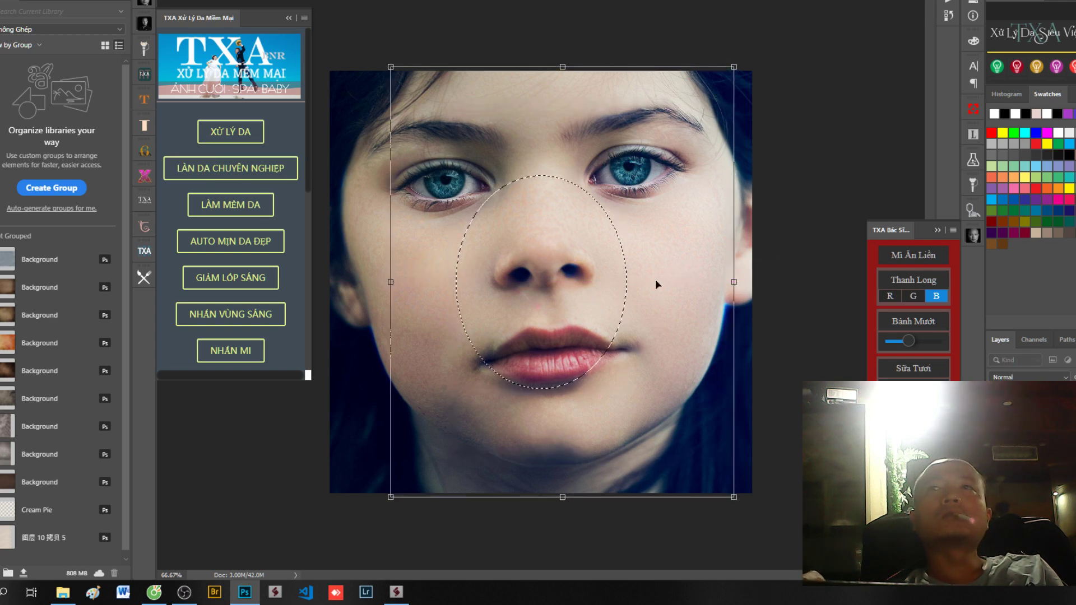
drag(655, 279, 673, 265)
drag(732, 333, 737, 316)
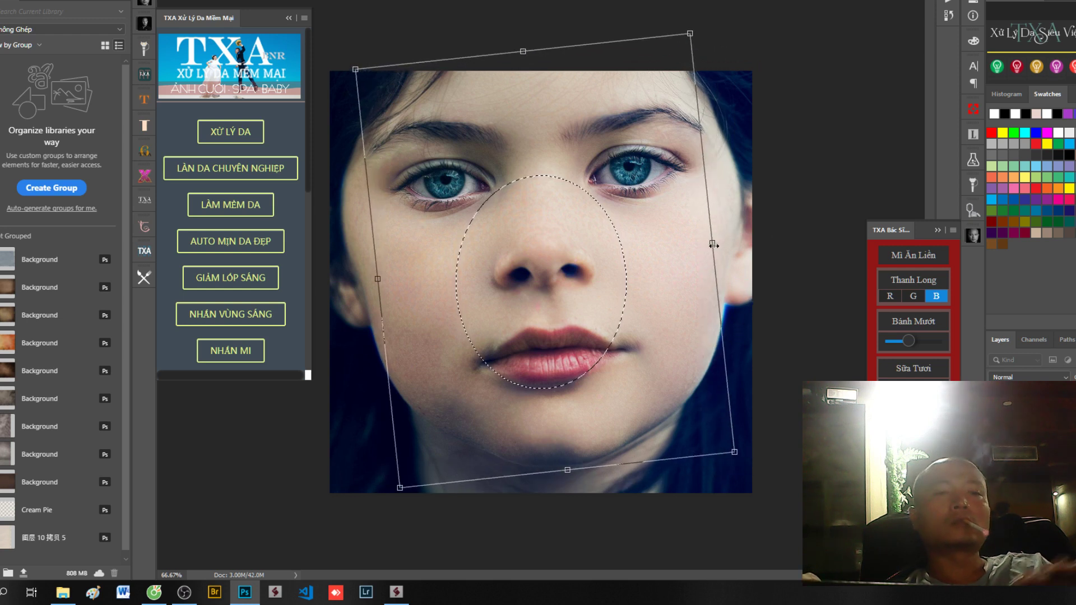
key(Return)
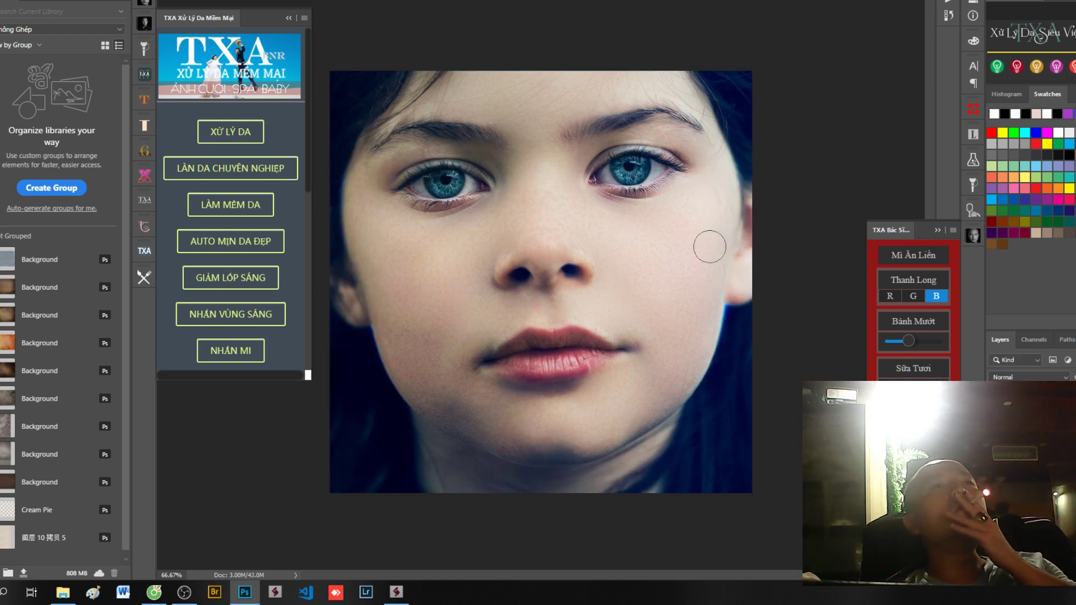
Toggle the panels with Tab to keep brushing the smoothing over the face.
key(Tab)
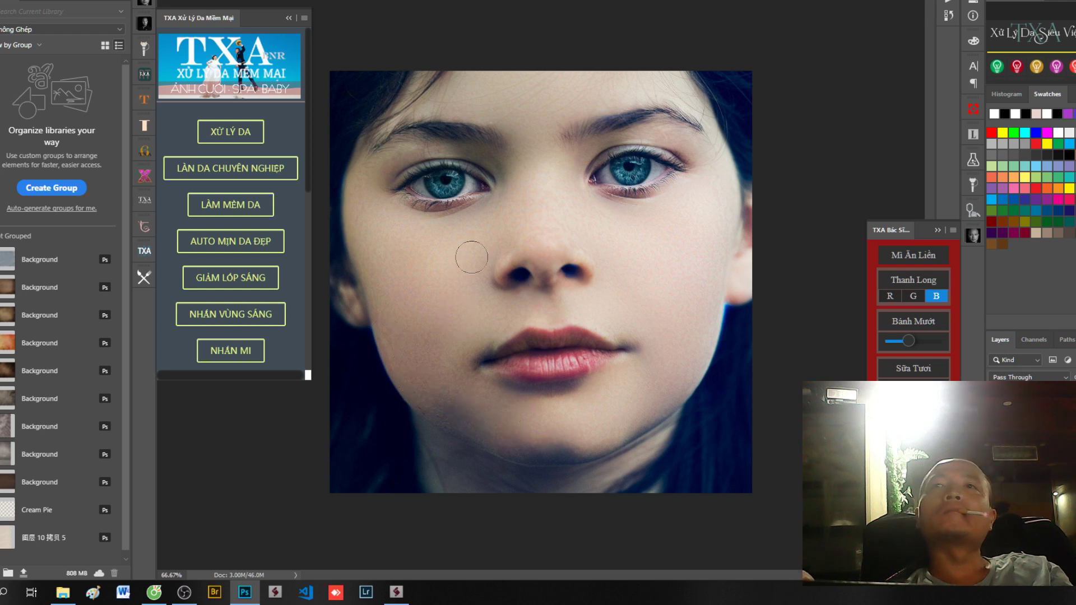
Flatten the professional skin smoothing and start the NHẤN VÙNG SÁNG highlight action.
click(214, 179)
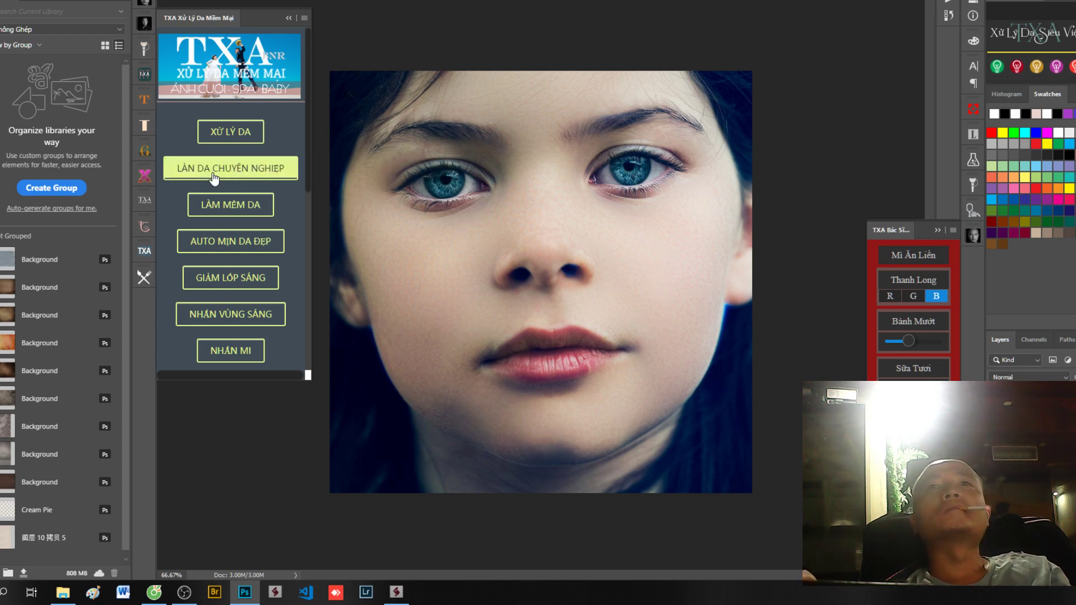
scroll(253, 253, down, 2)
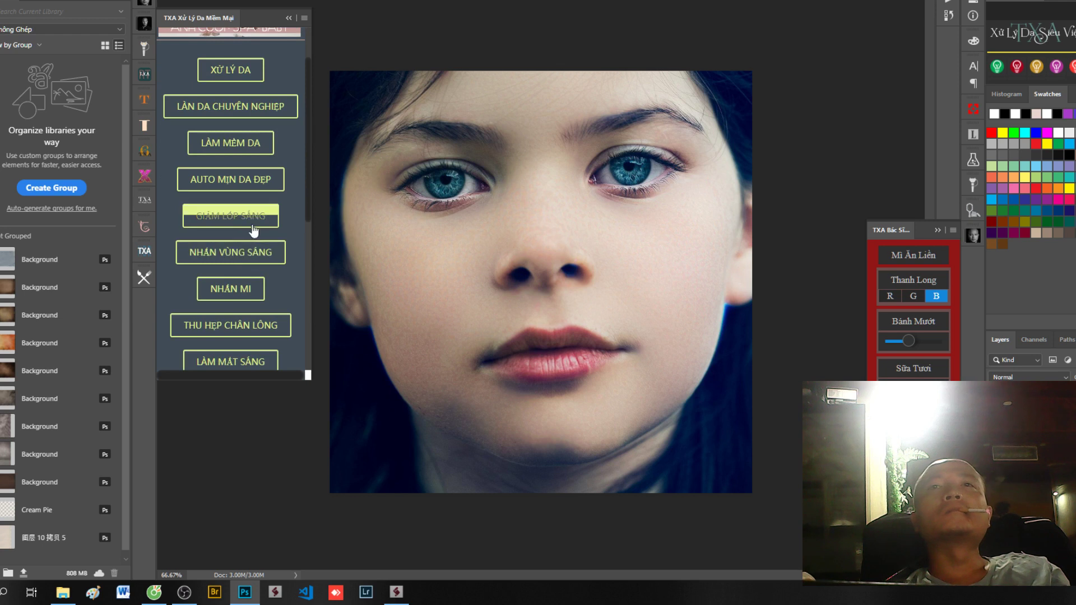
click(233, 252)
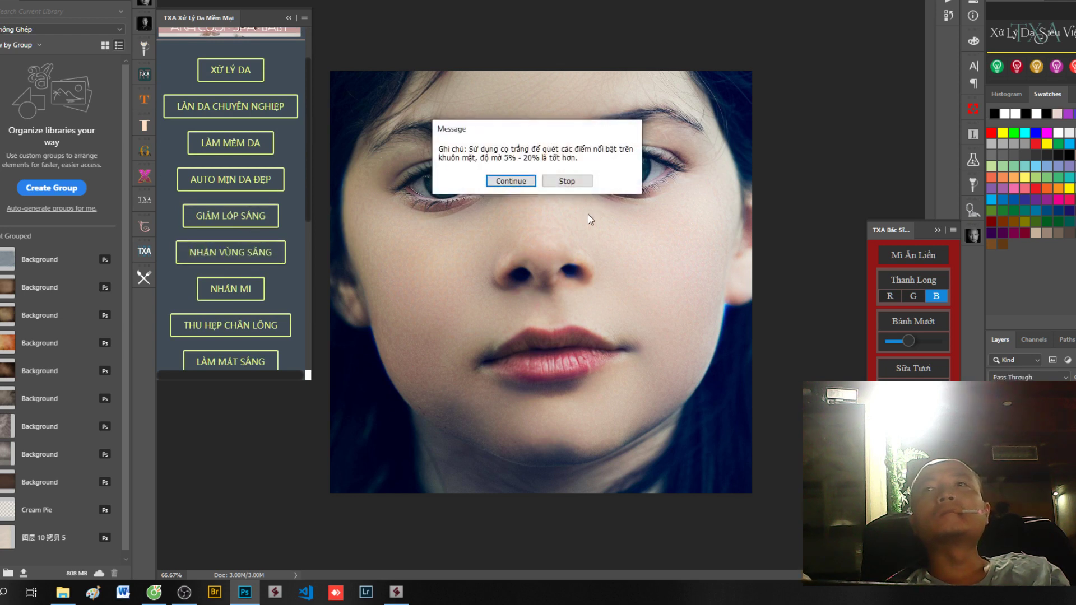
click(510, 180)
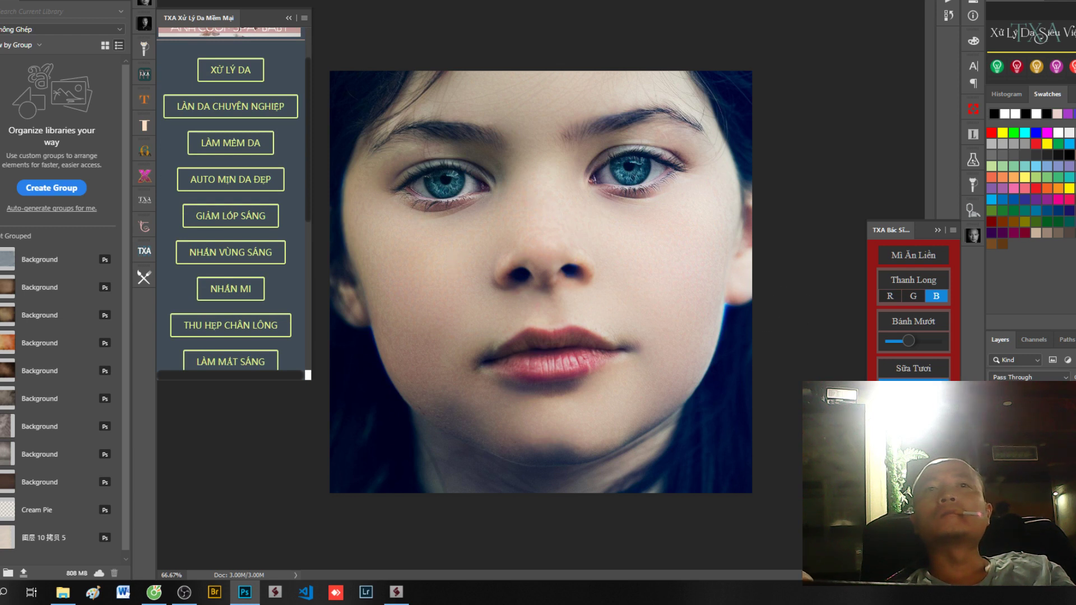
Paint highlights on the nose and cheek with 64 px and 275 px brushes.
right_click(601, 262)
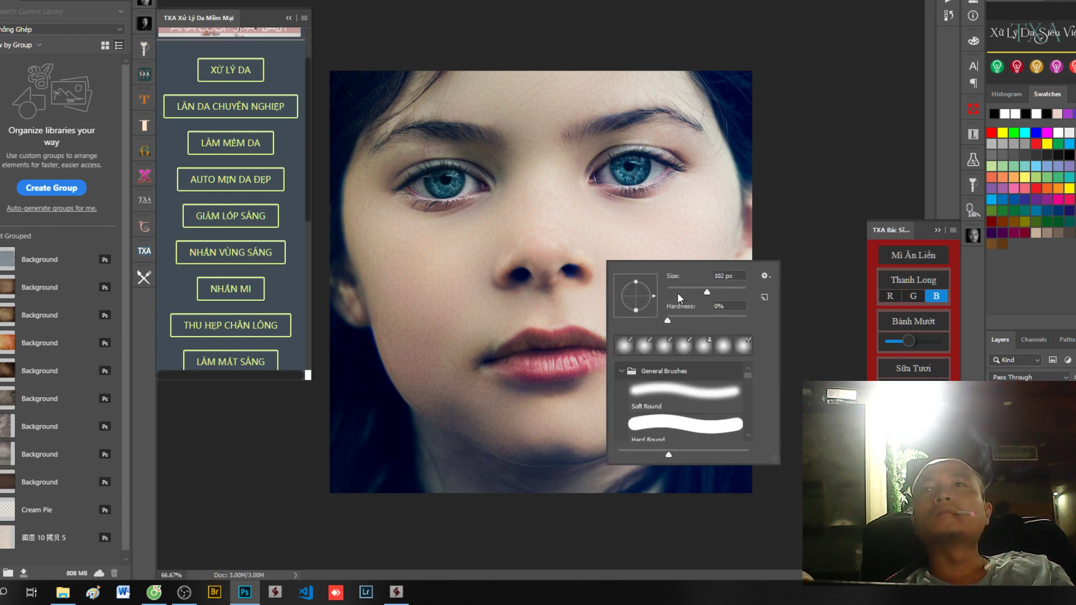
key(Return)
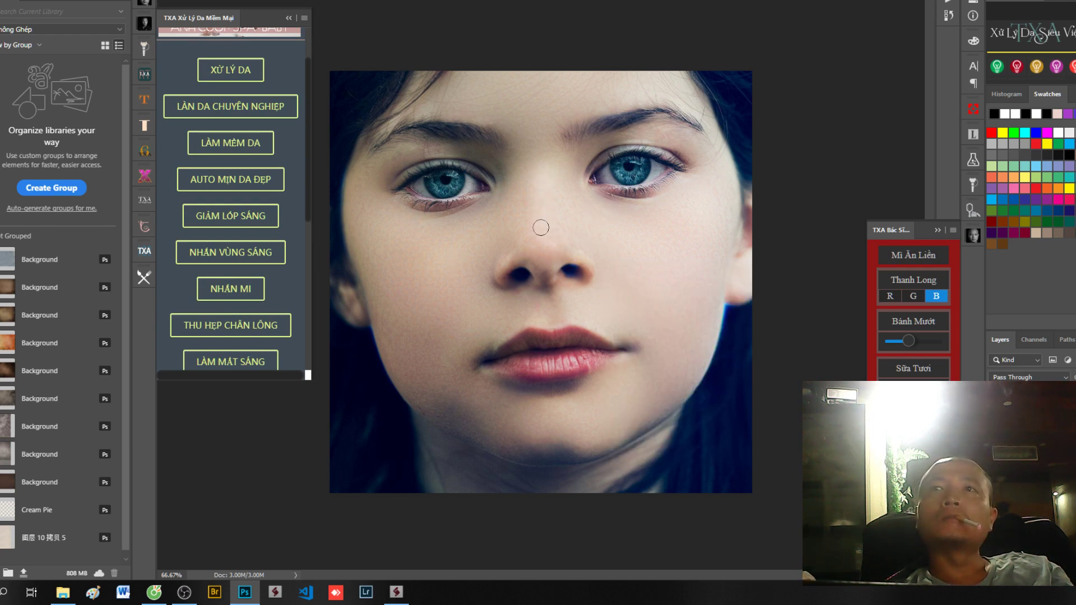
right_click(583, 239)
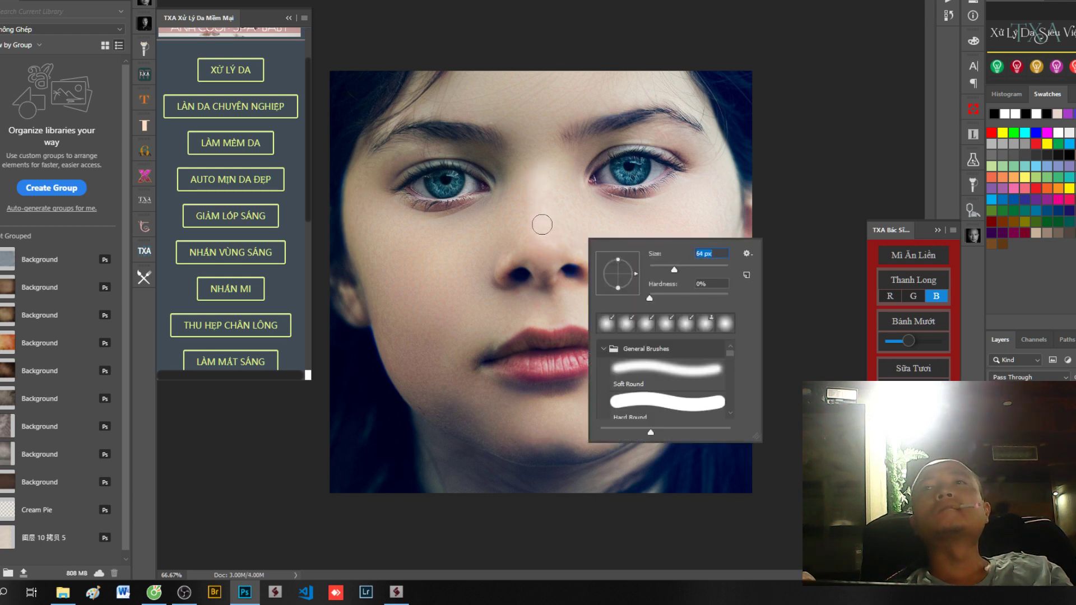
key(Return)
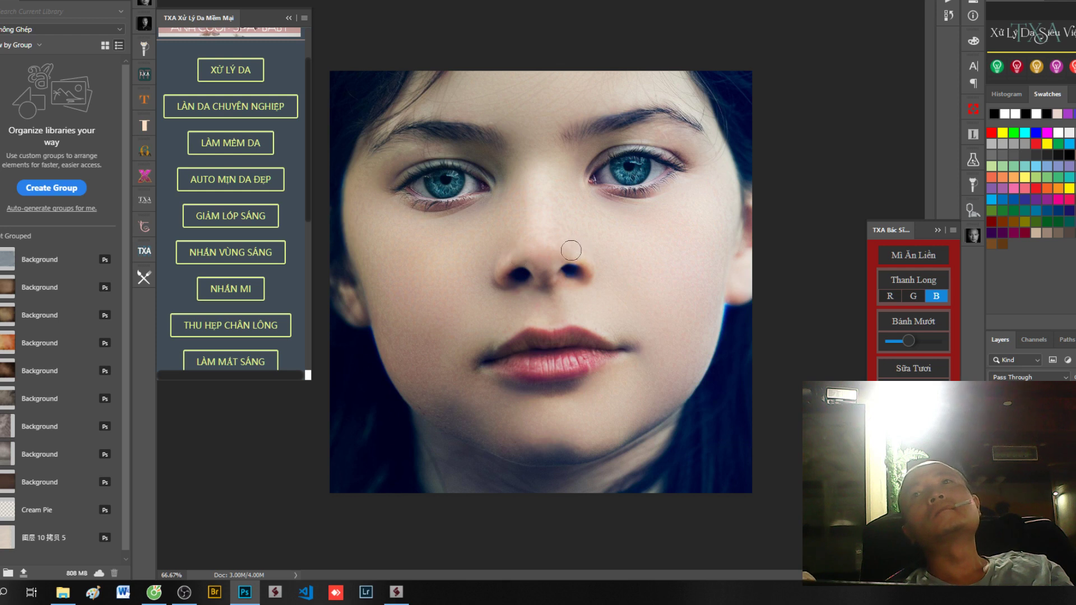
right_click(551, 338)
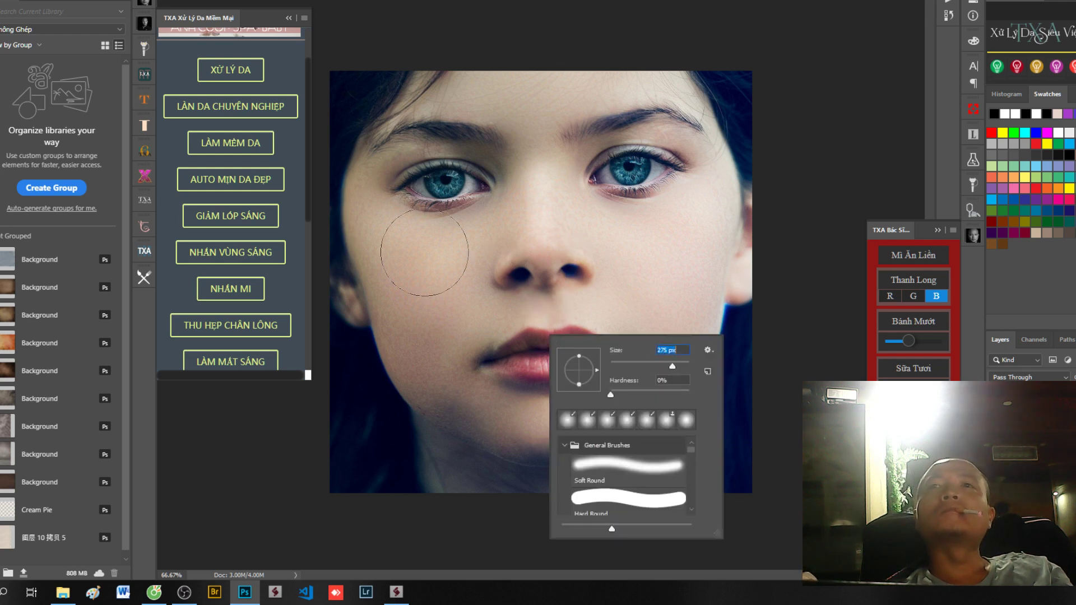
key(Return)
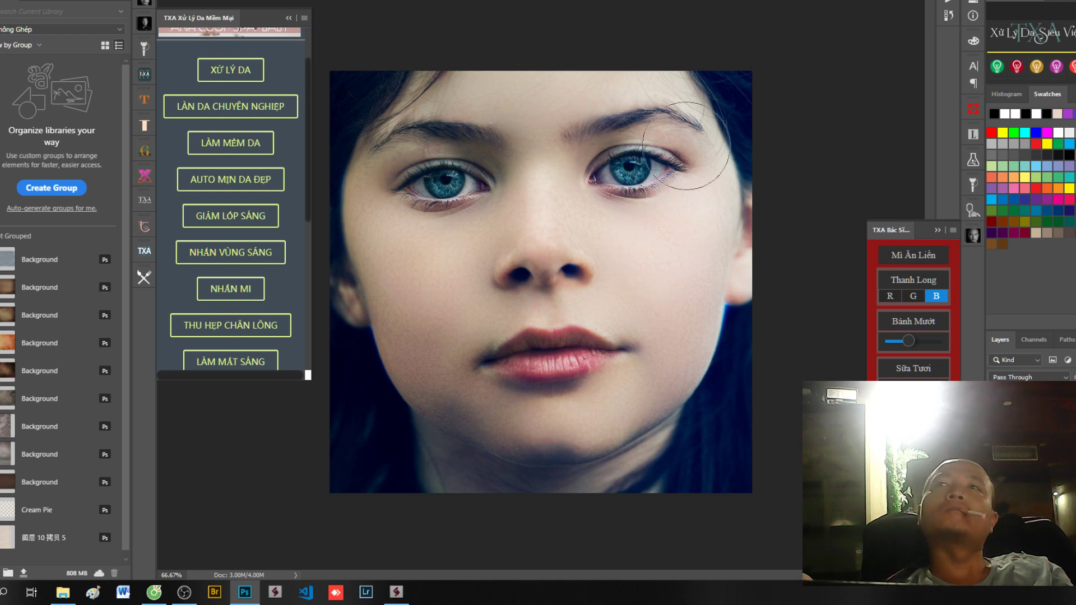
Paint highlights on the forehead and chin with 86, 51 and 146 px brushes.
right_click(667, 207)
key(Return)
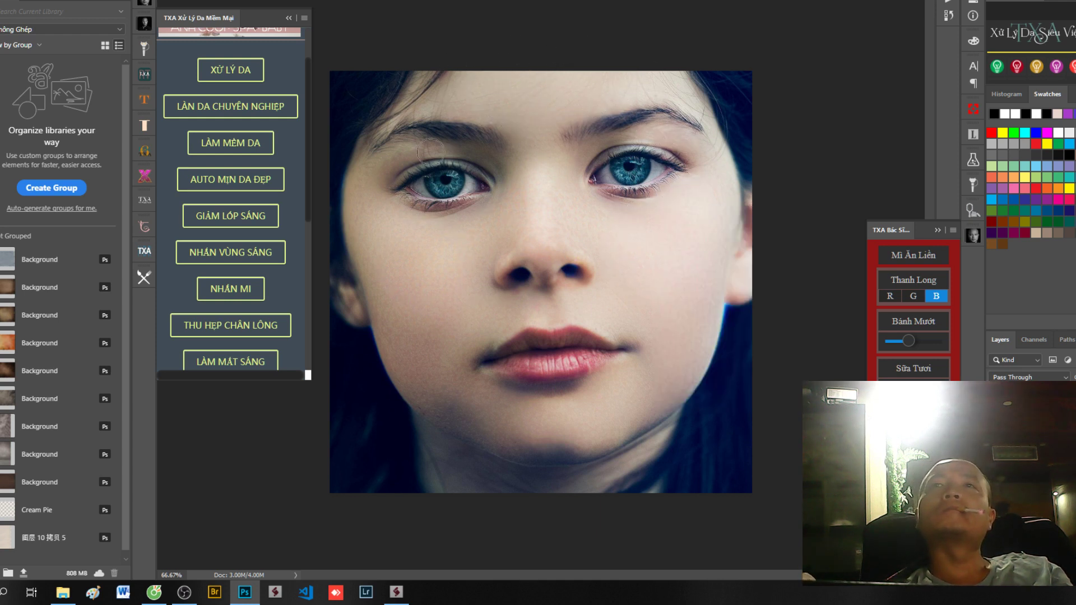
right_click(551, 234)
key(Return)
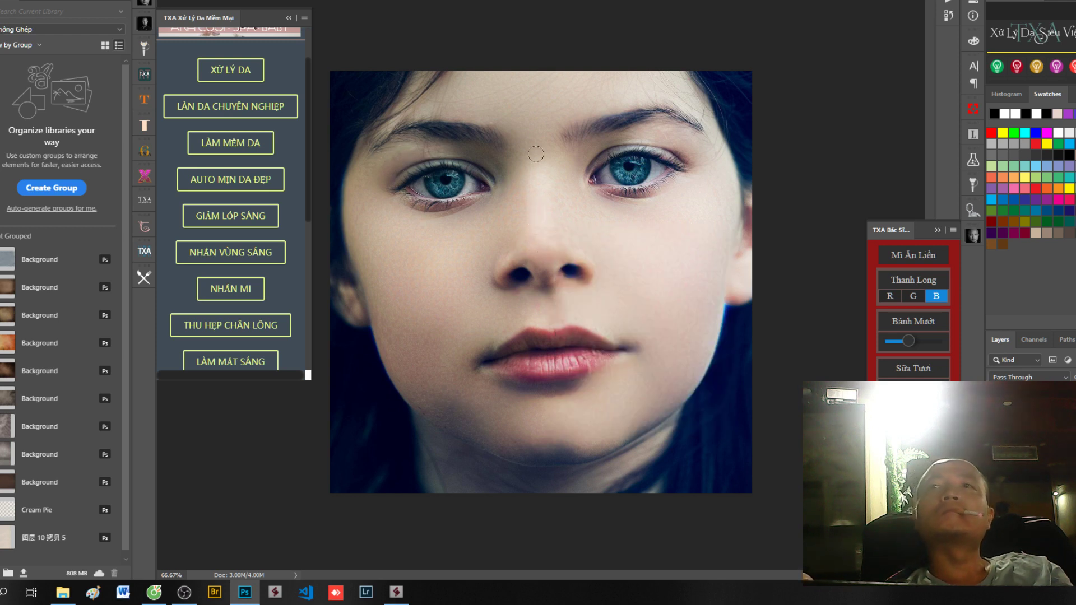
right_click(576, 414)
key(Return)
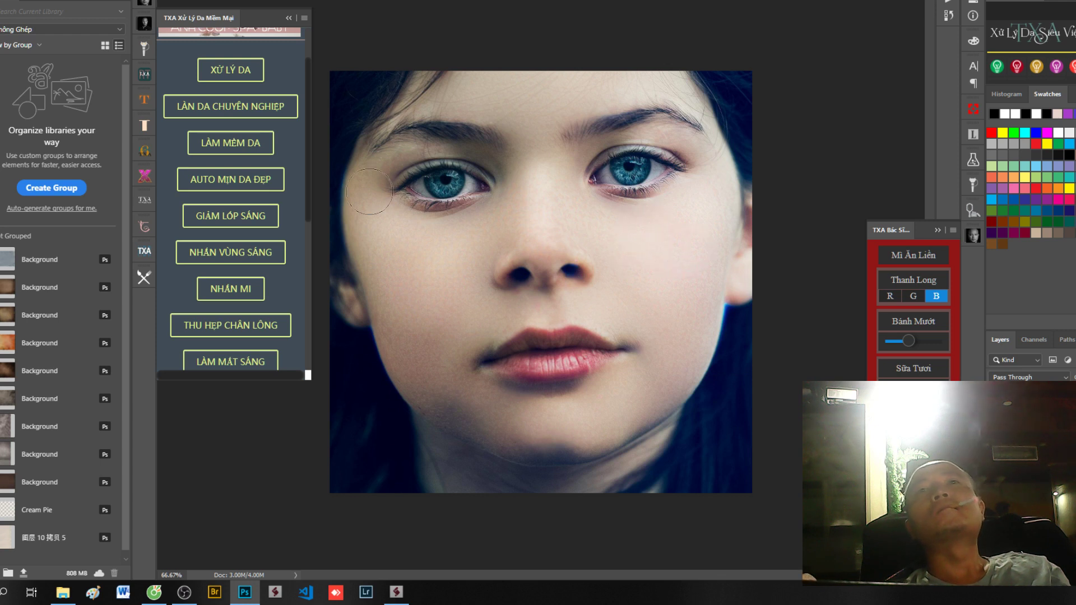
Run NHẤN SÂU MẮT, dismiss its message, and paint over the eyes with a 56 px brush.
scroll(271, 234, down, 2)
scroll(280, 235, down, 2)
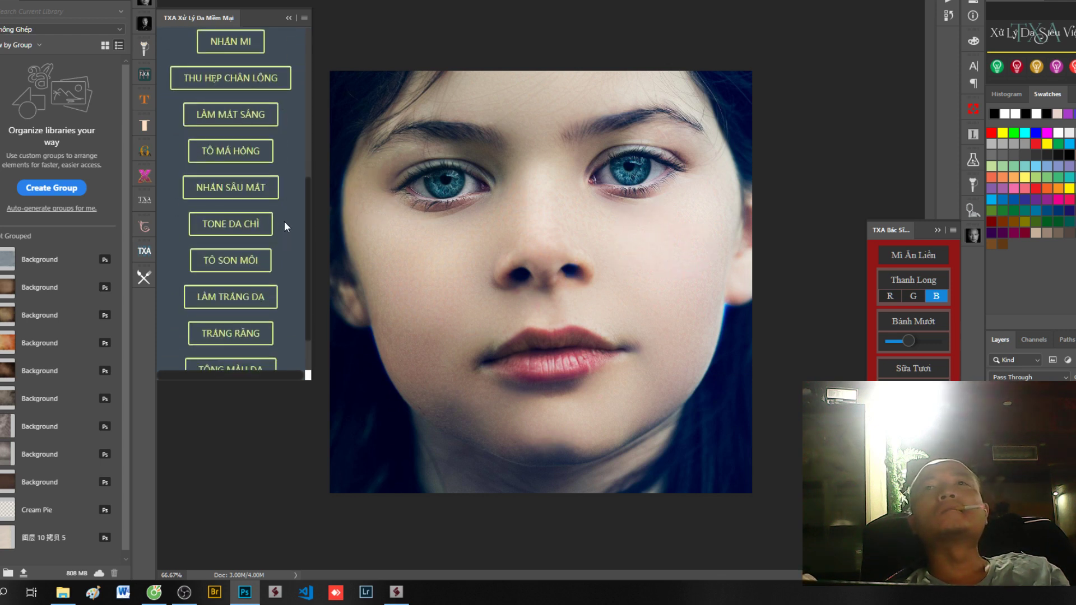
click(230, 190)
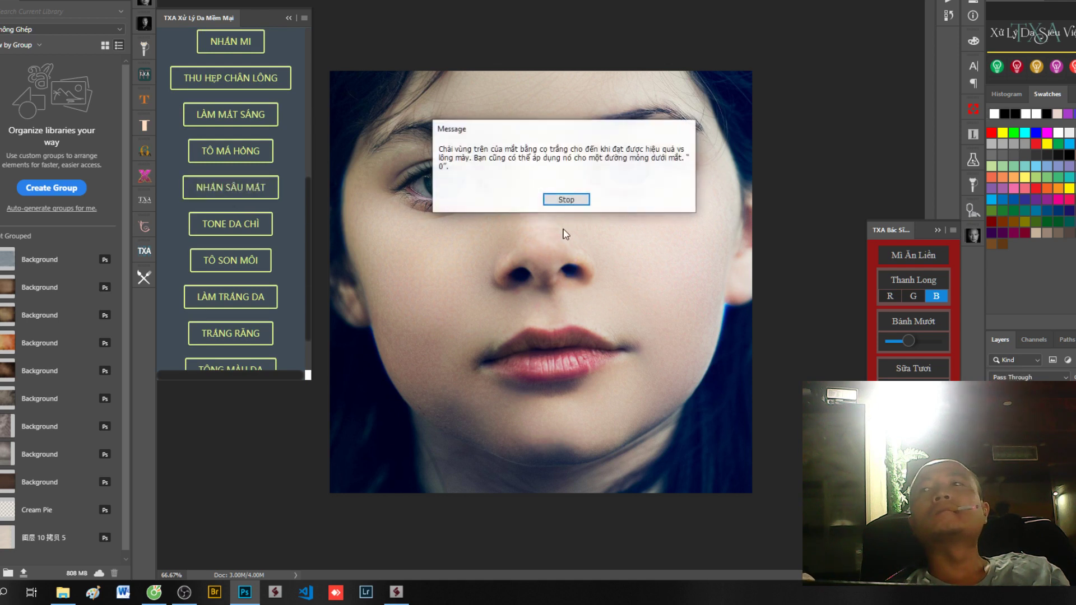
click(566, 200)
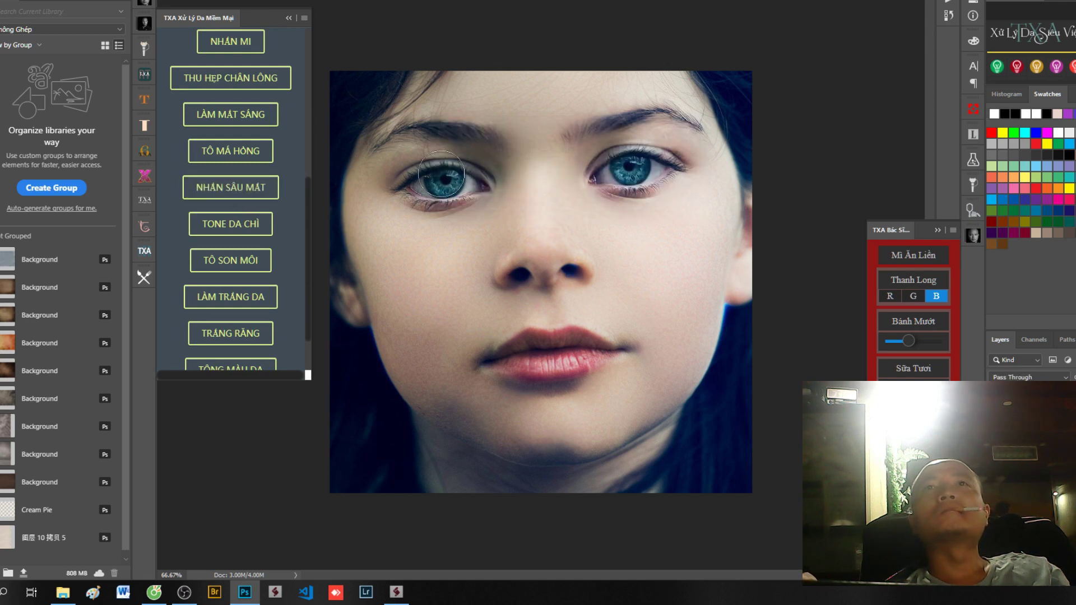
right_click(483, 164)
key(Return)
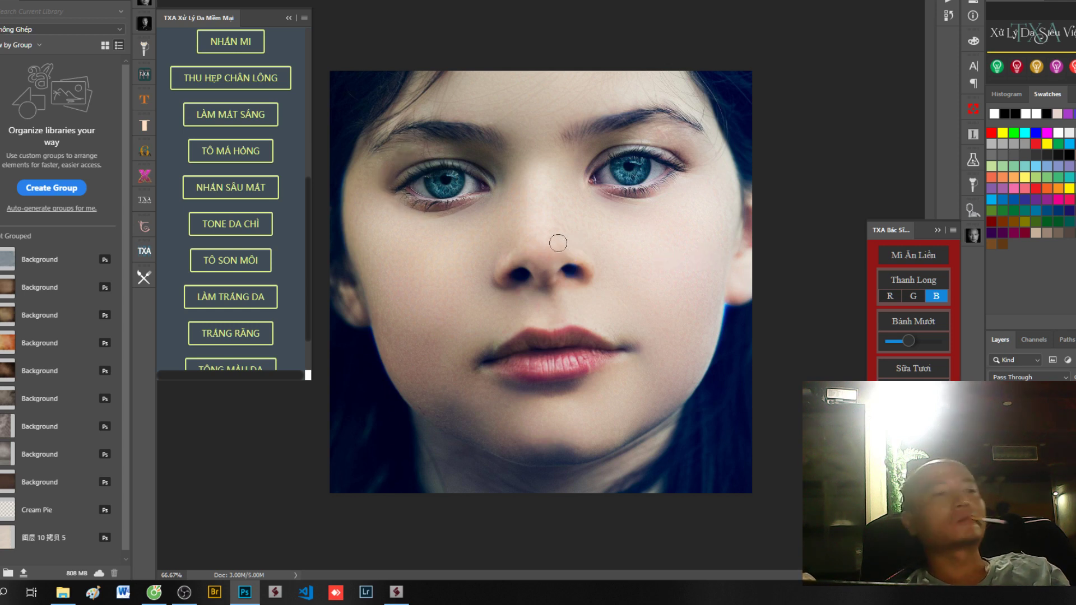
Continue deepening the eye area with 77 px and 177 px brushes.
right_click(544, 228)
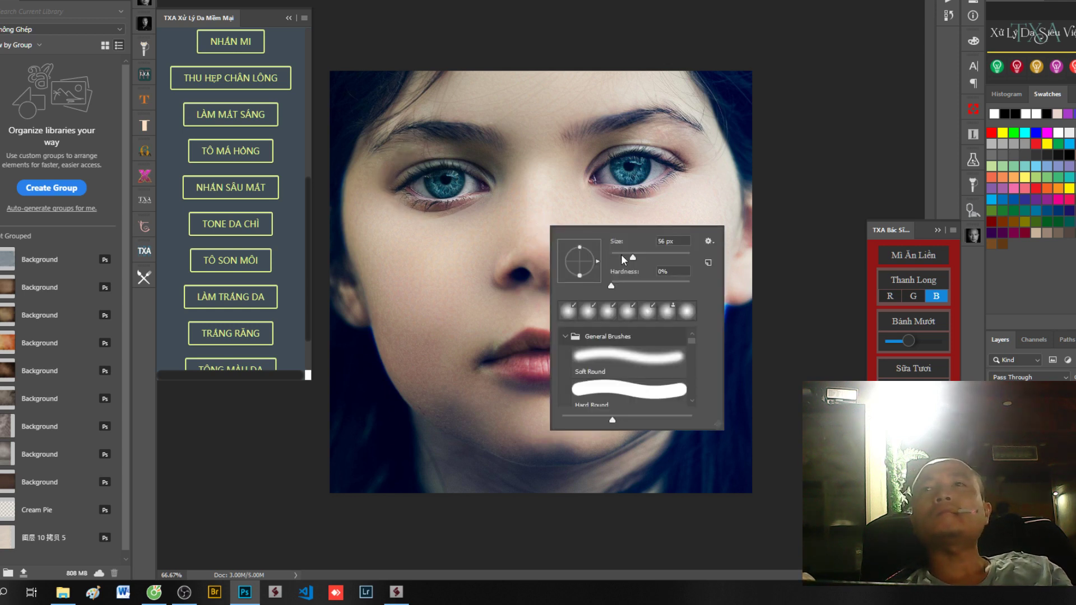
key(Return)
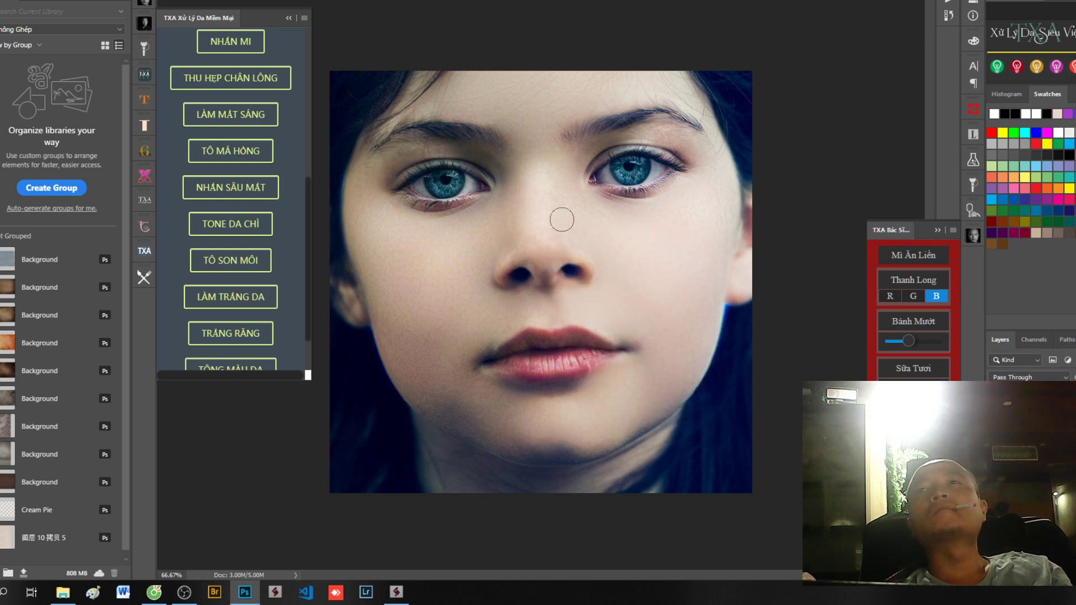
right_click(547, 294)
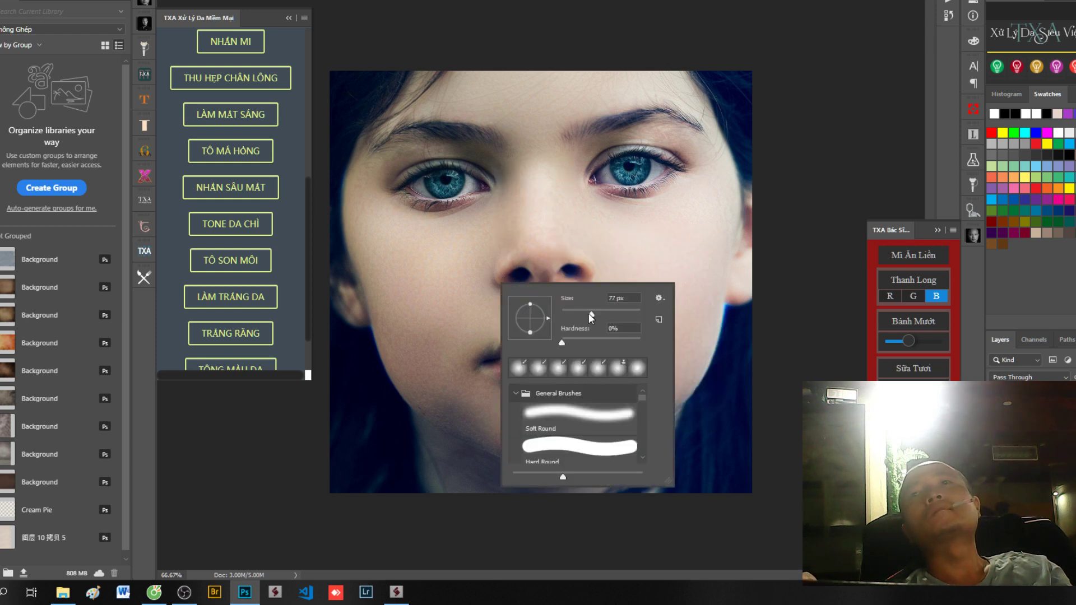
key(Return)
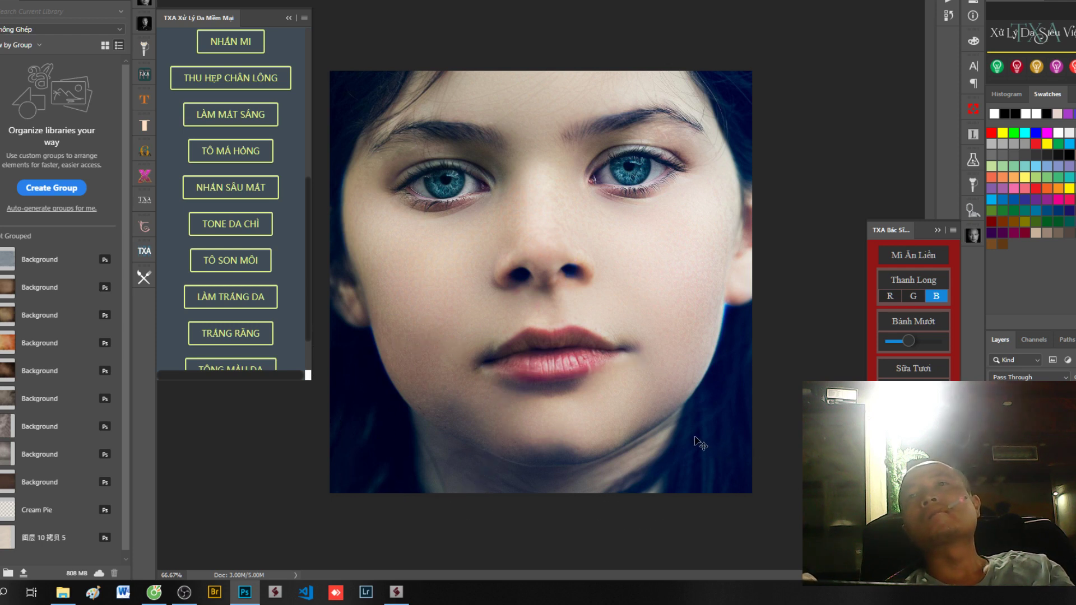
Run the lip-colouring action and paint the lips with a smaller brush.
click(232, 263)
click(554, 188)
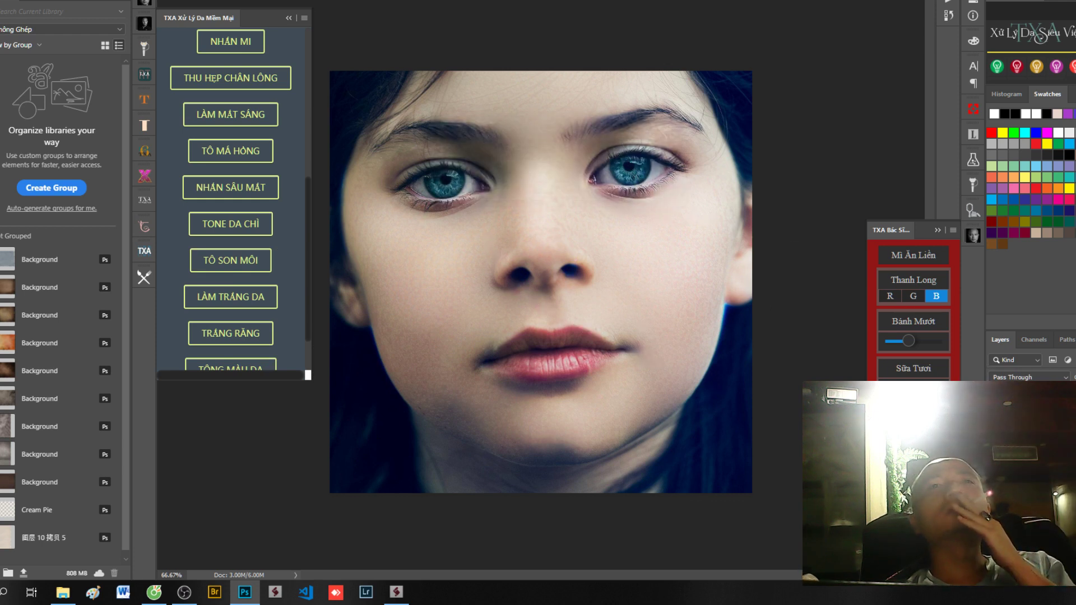
right_click(629, 370)
drag(731, 388, 675, 386)
key(Return)
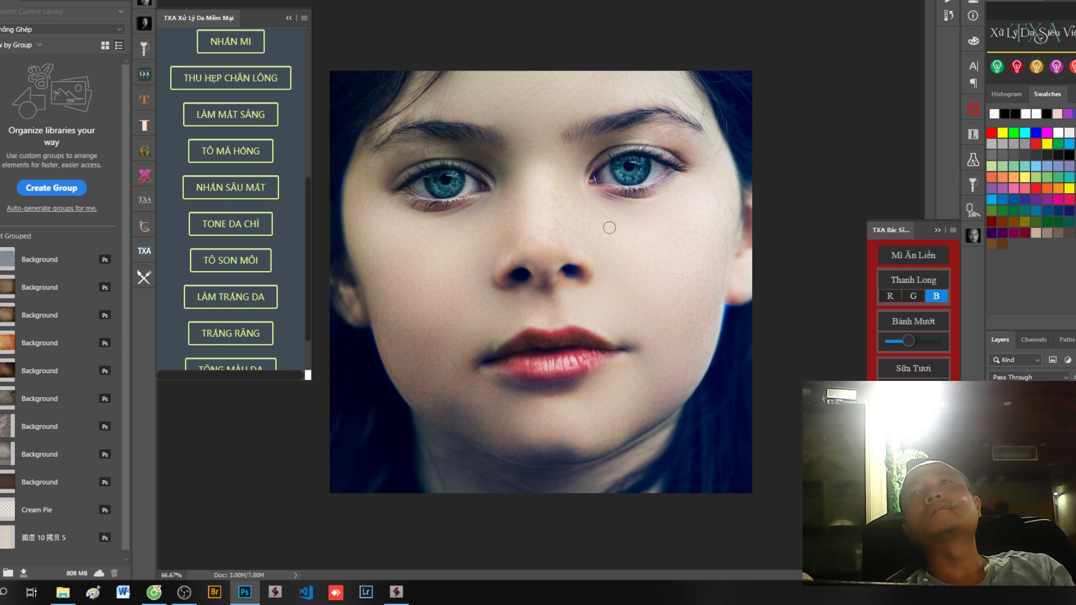
Paint the cheek with a 190 px brush and merge the retouching group into one layer.
key(v)
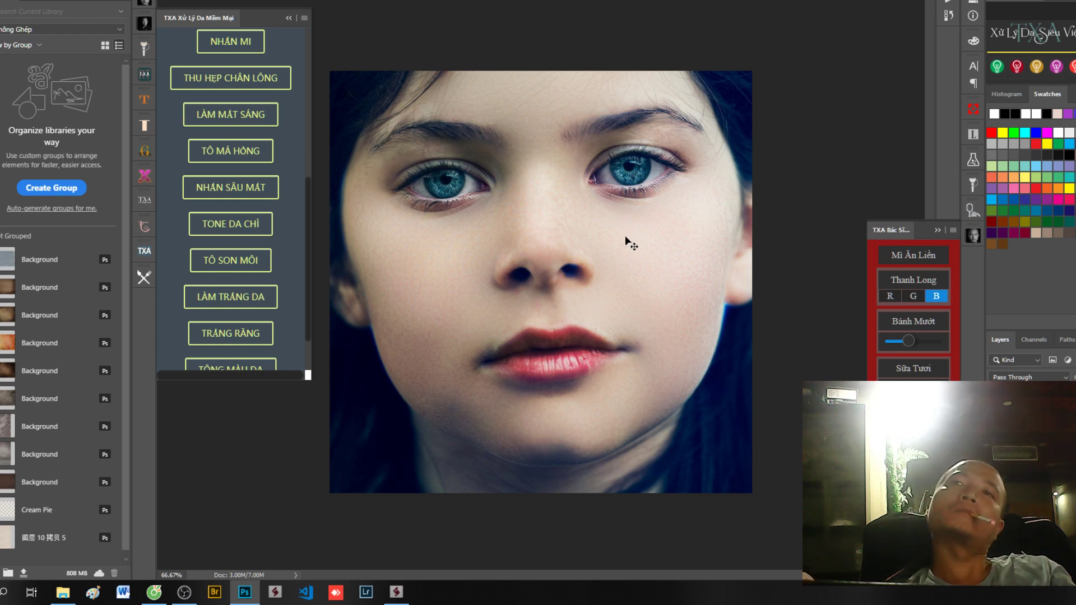
key(ctrl+e)
key(b)
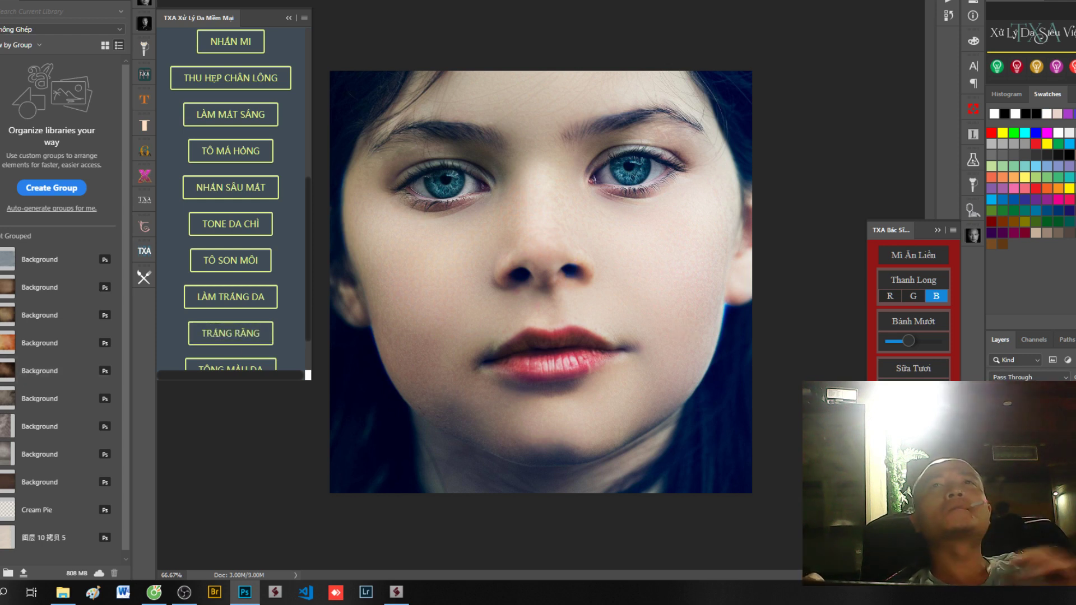
right_click(456, 294)
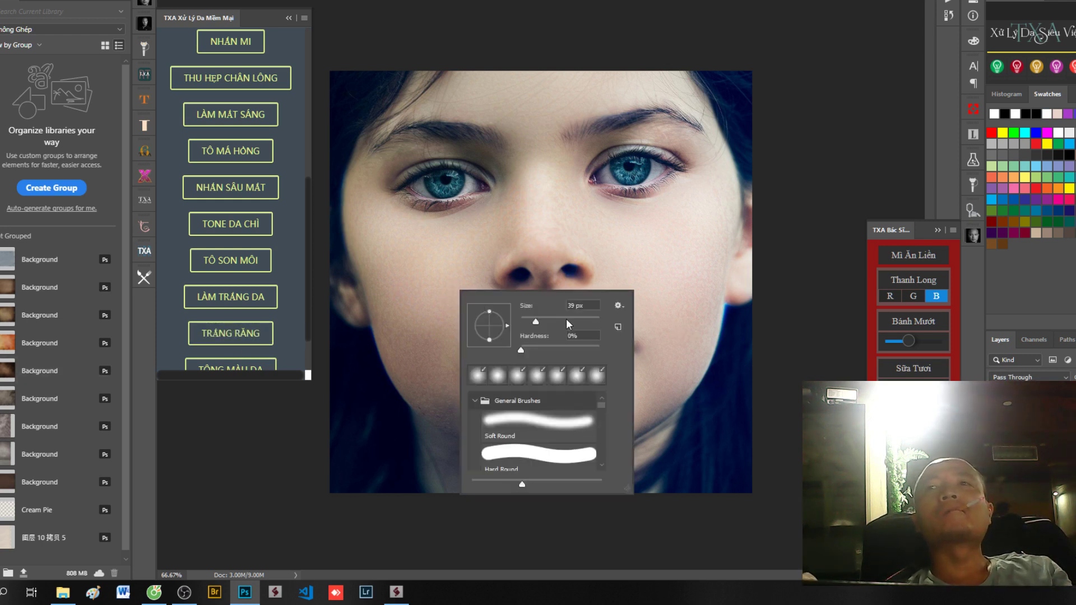
key(Return)
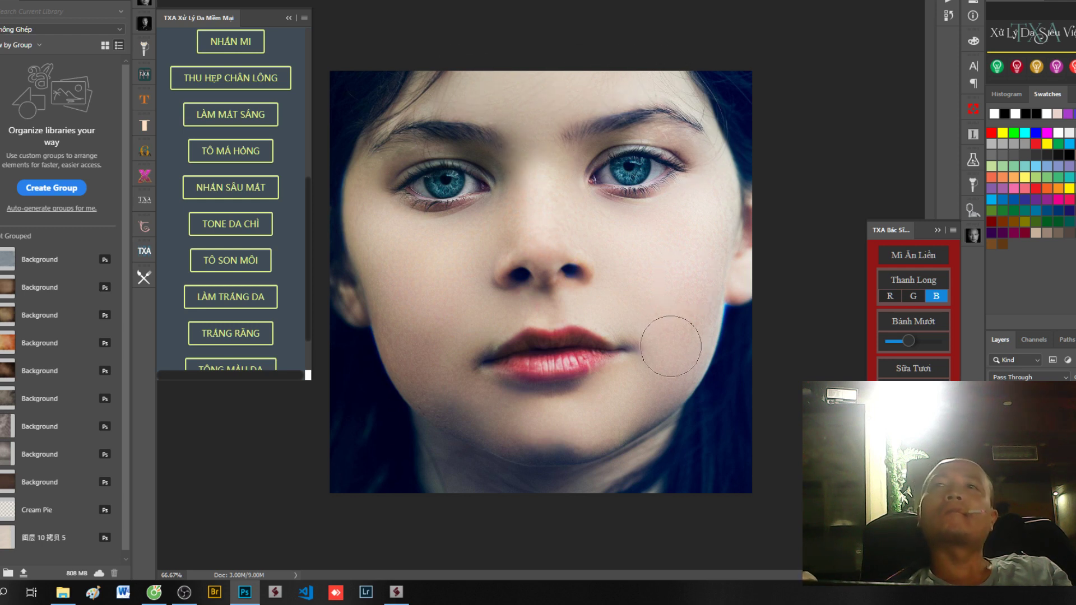
key(ctrl+e)
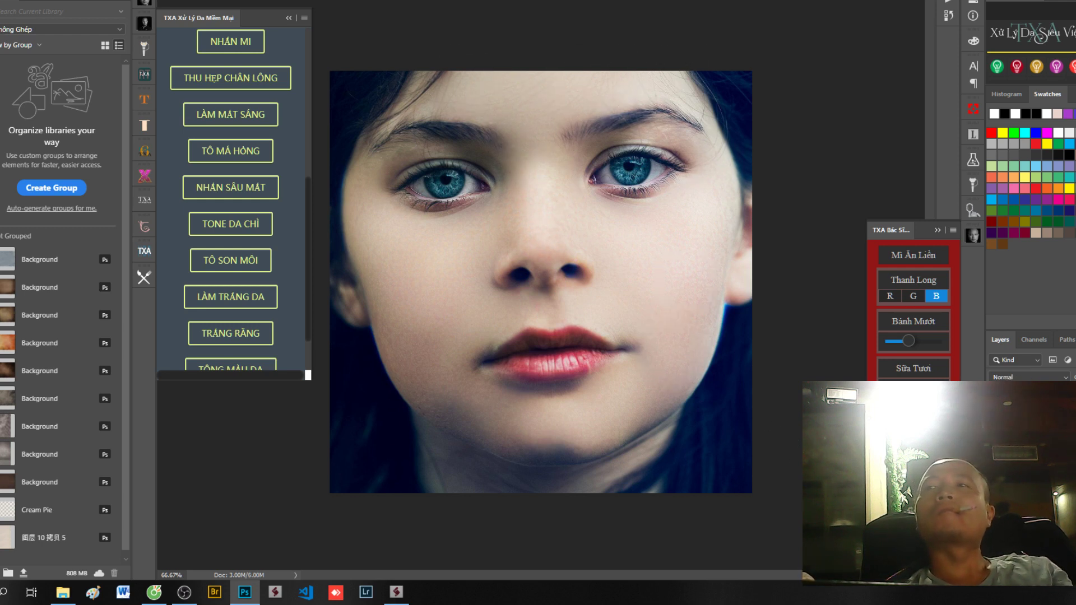
Run Sữa Tươi and confirm a Highlights Color Range with fuzziness 5, range 225.
click(881, 363)
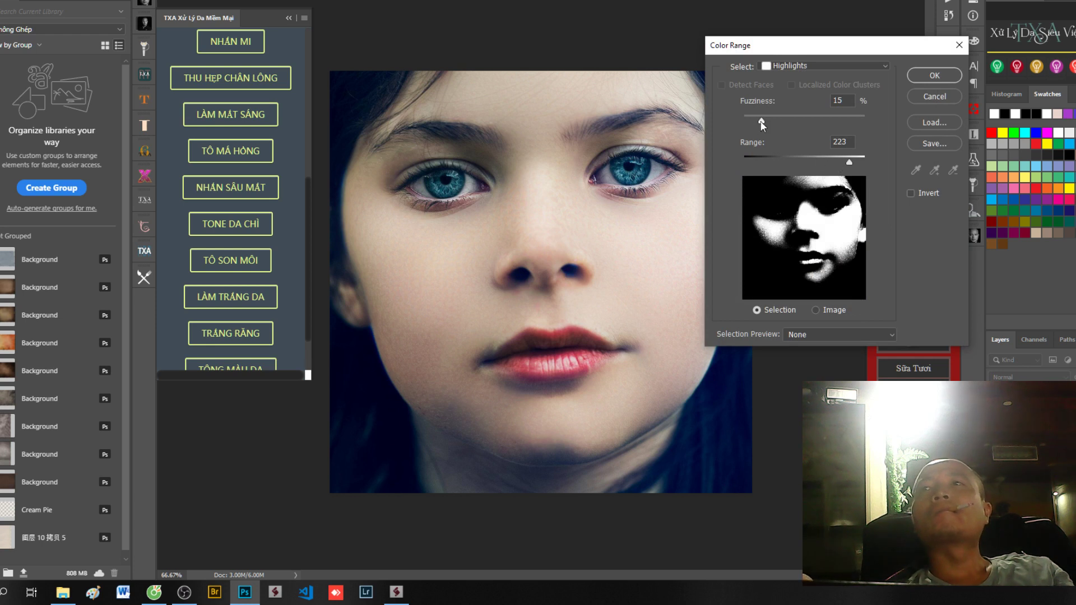
drag(761, 122, 750, 119)
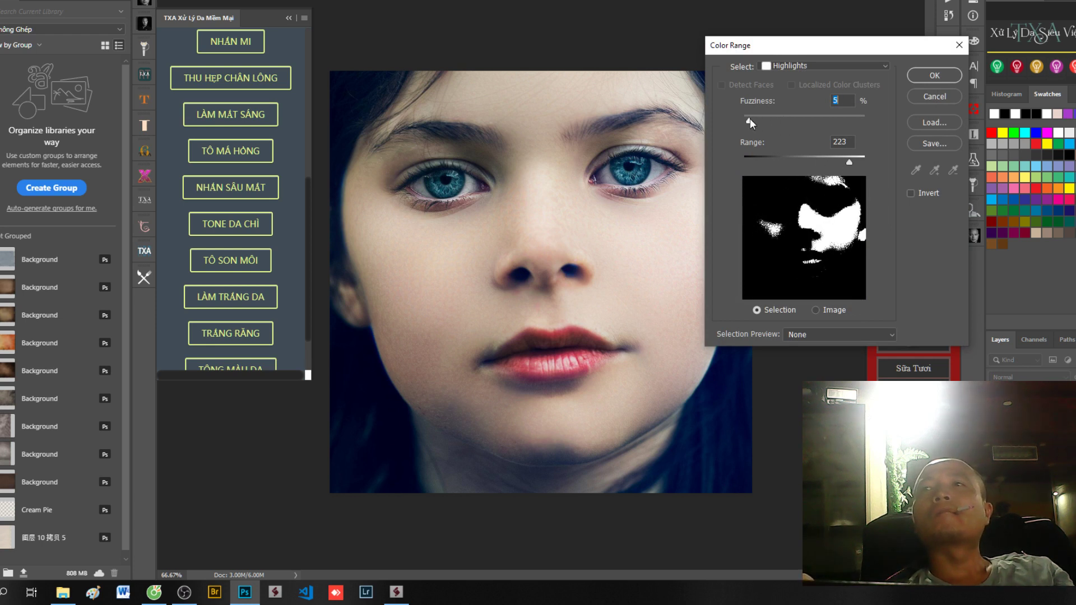
drag(849, 161, 852, 162)
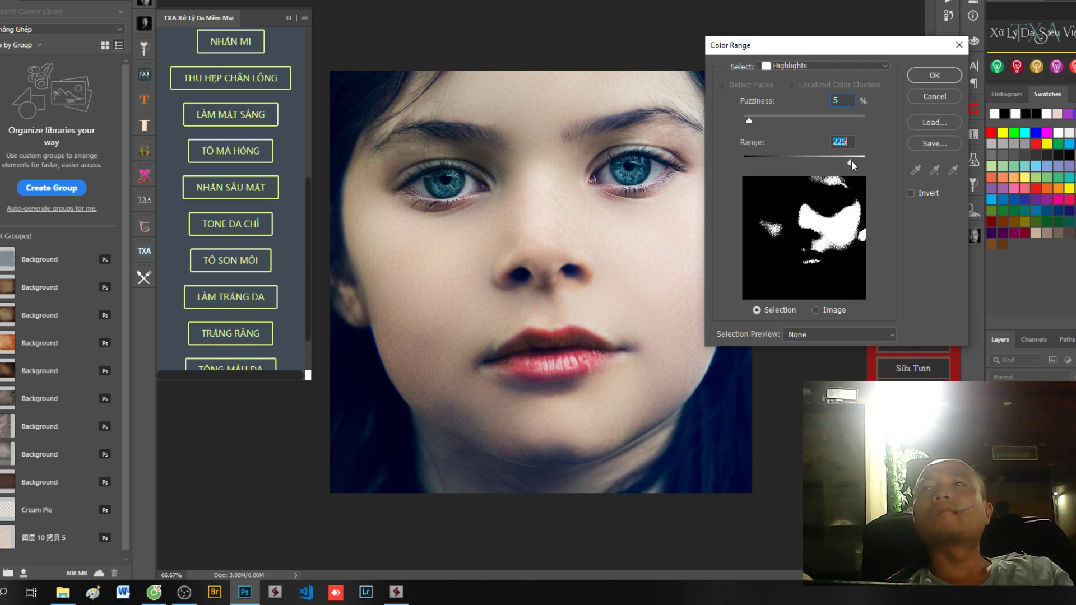
click(923, 82)
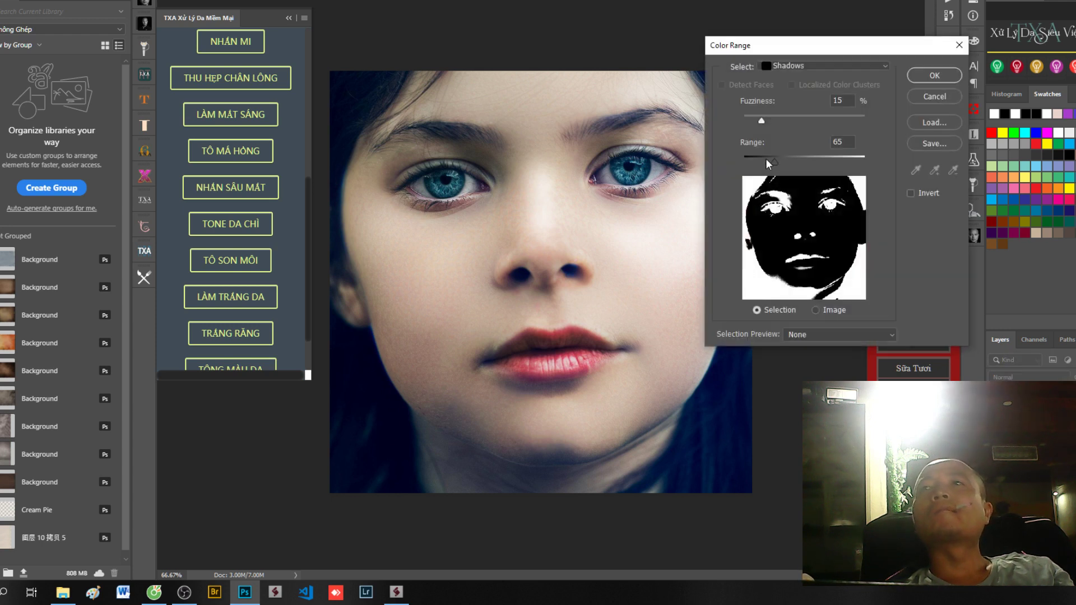
Confirm a Shadows Color Range with fuzziness 54 and range 203.
drag(775, 160, 847, 161)
drag(765, 120, 808, 120)
mouse_move(845, 160)
mouse_down()
mouse_move(832, 161)
mouse_move(842, 154)
mouse_up()
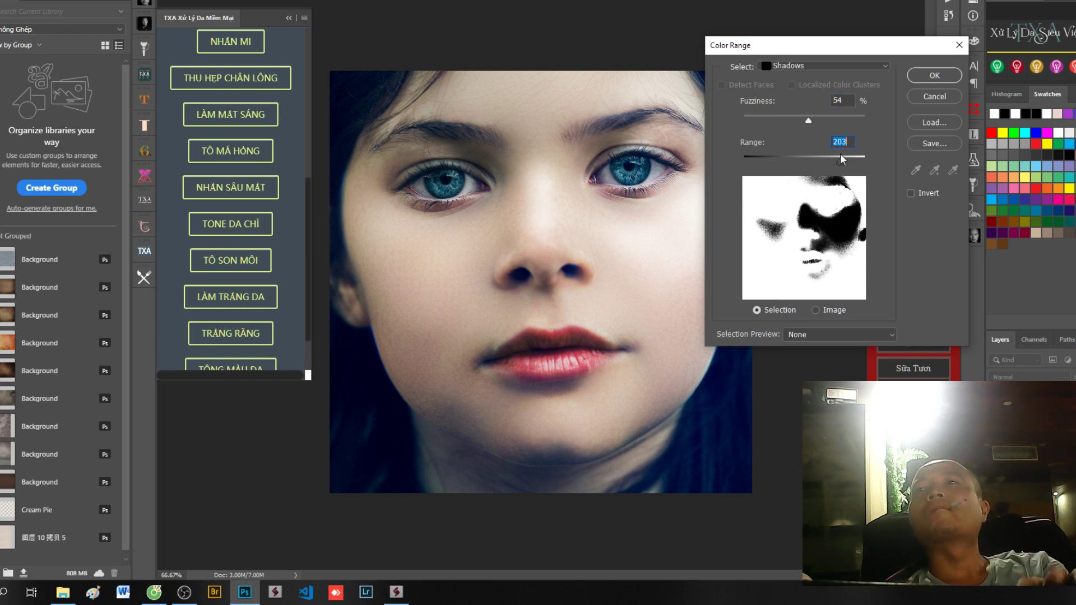
key(Return)
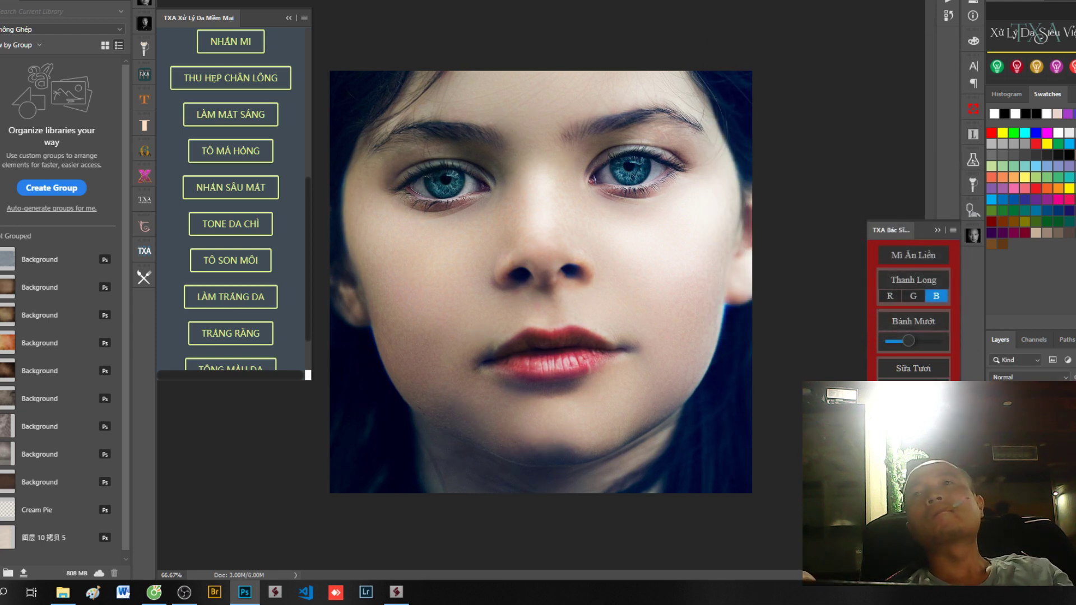
Copy the whole retouched image, revert to the original freckled snapshot, and paste the retouch over it as a new layer.
click(937, 230)
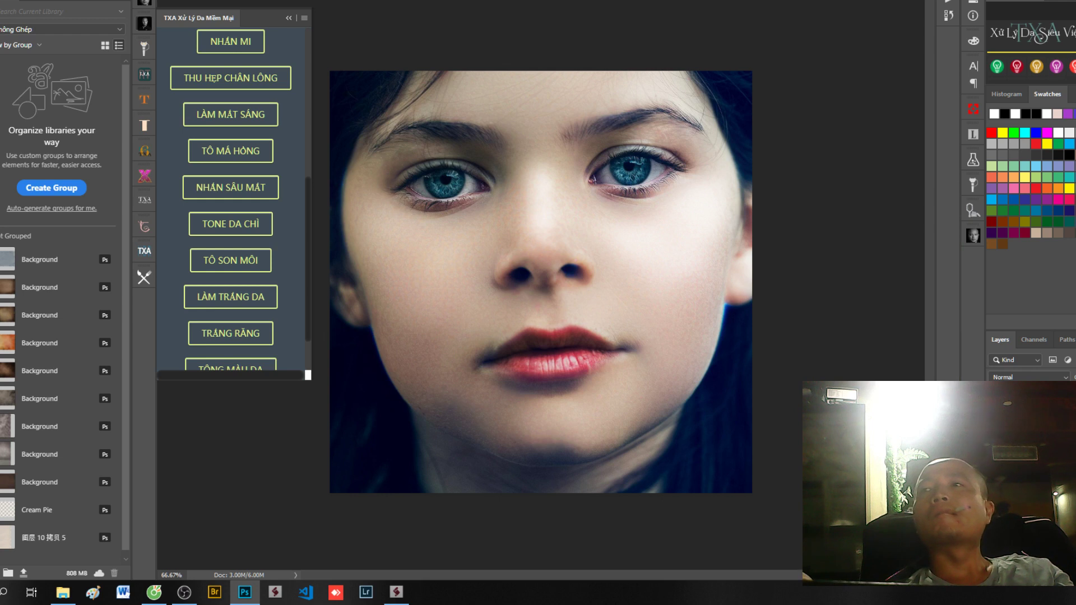
key(ctrl+a)
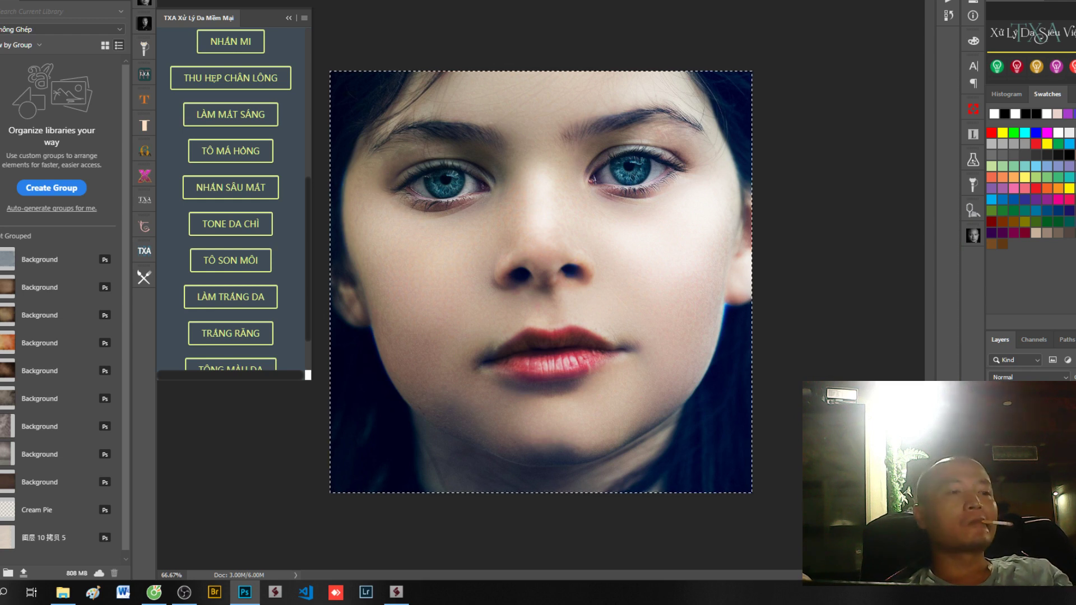
click(948, 16)
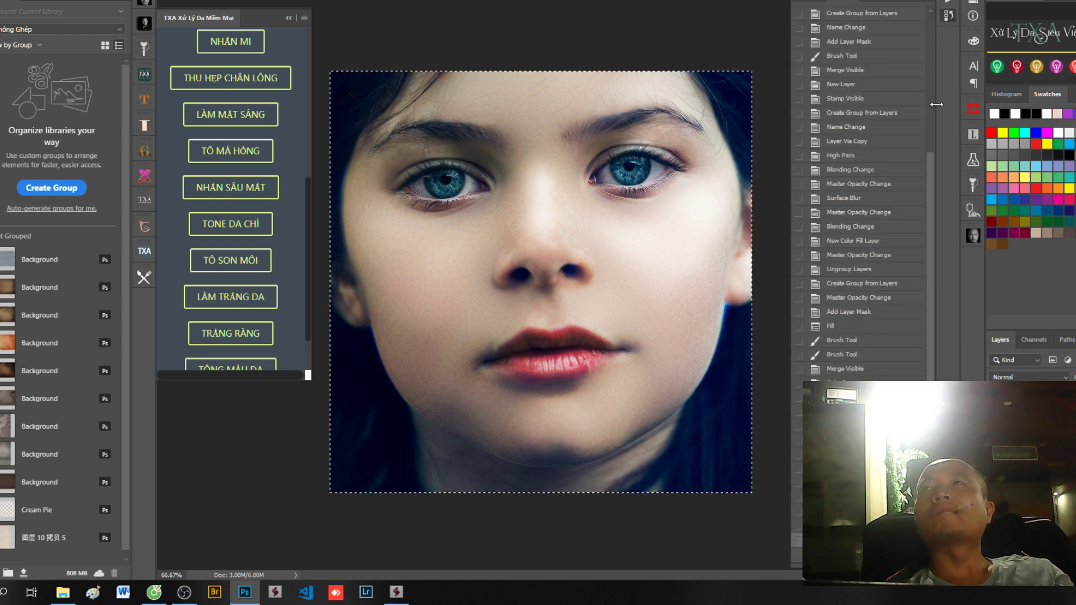
click(897, 22)
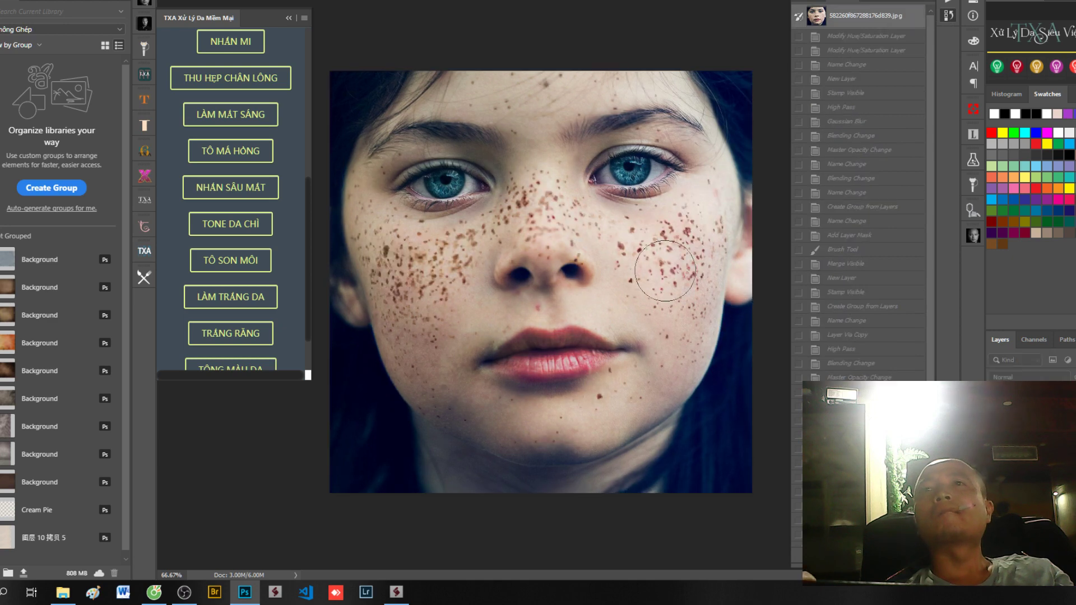
key(ctrl+v)
click(288, 18)
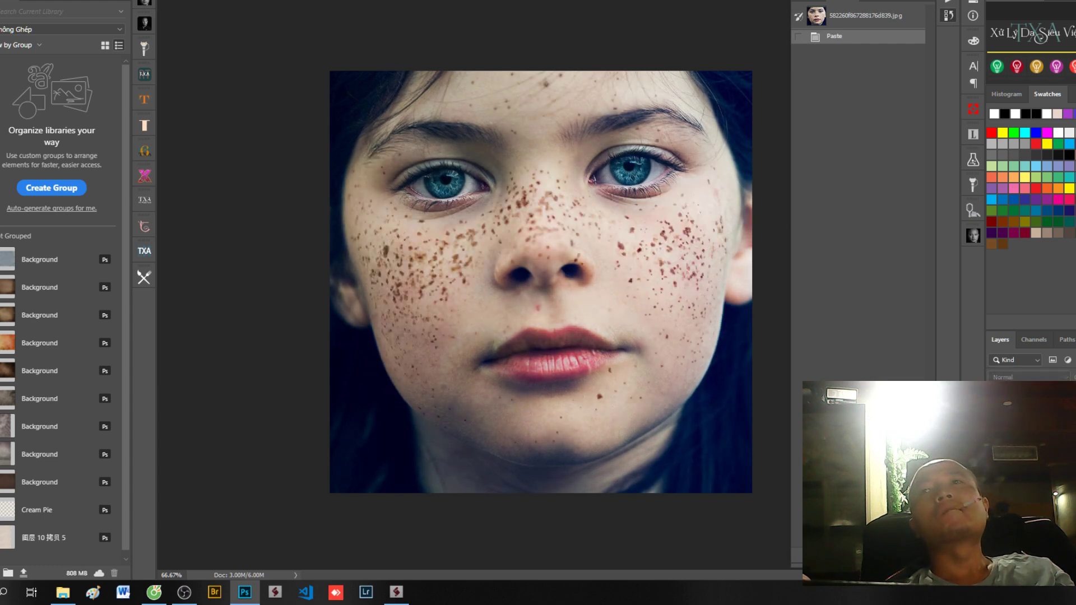
Crop the canvas out to double width and move the retouched face into the left half.
key(c)
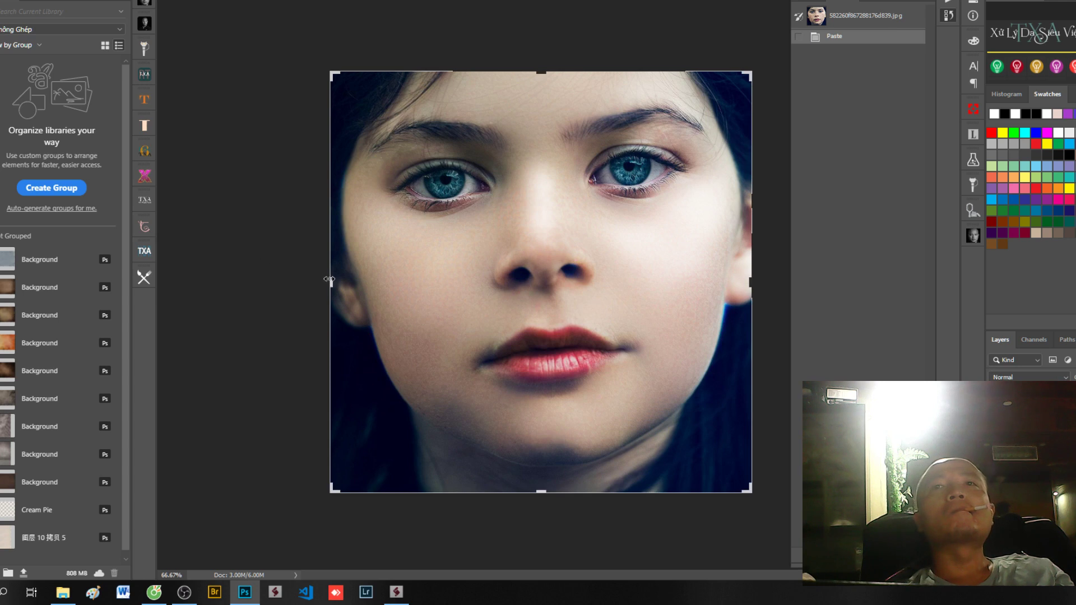
drag(329, 279, 392, 282)
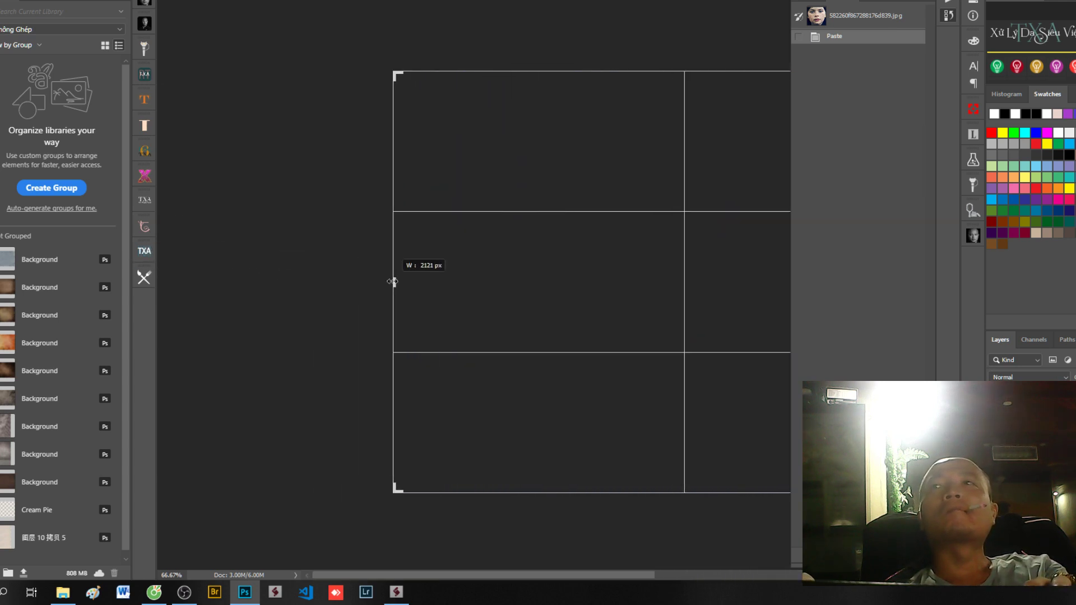
drag(392, 282, 408, 281)
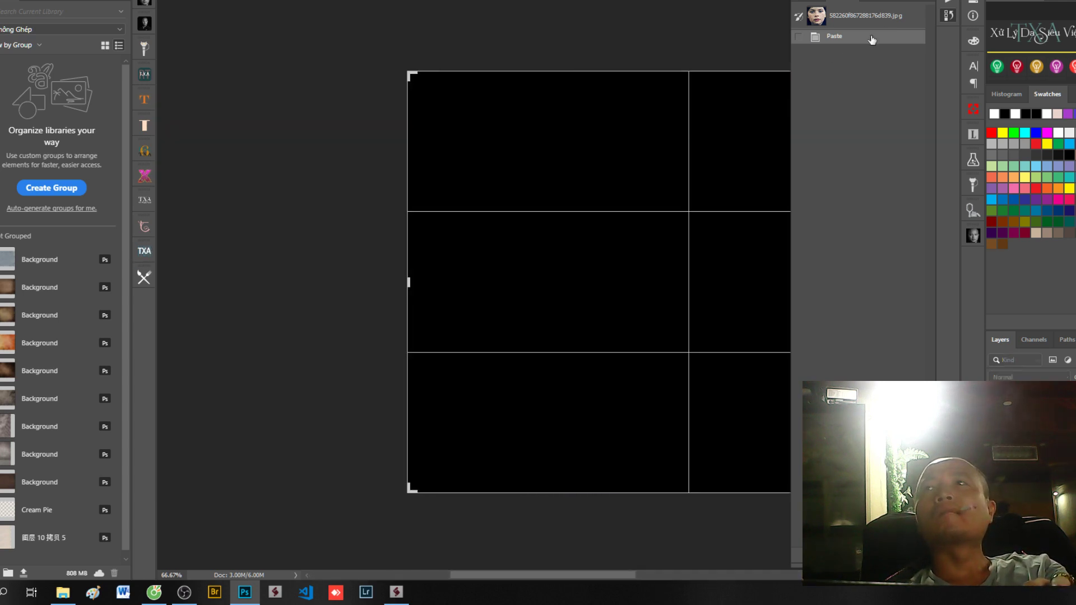
click(947, 18)
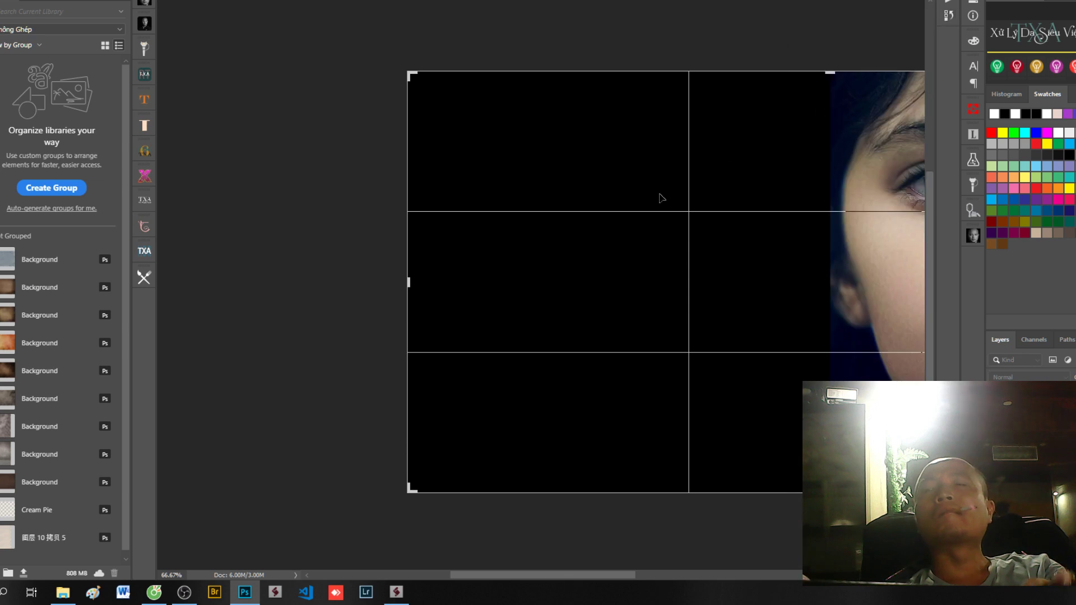
key(Return)
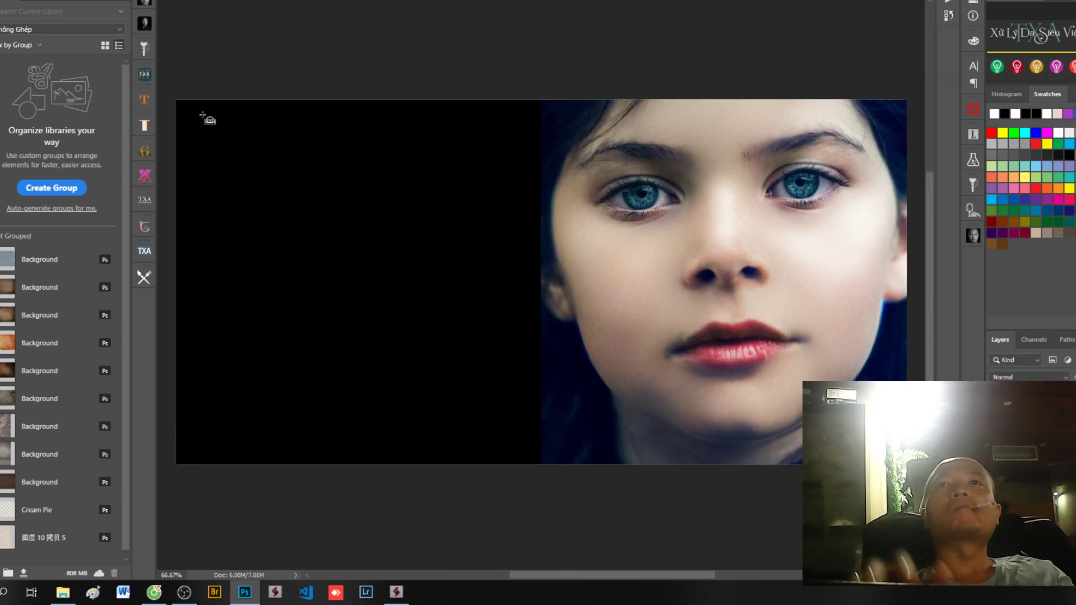
key(ctrl+minus)
mouse_move(698, 268)
mouse_down()
mouse_move(376, 274)
mouse_move(385, 287)
mouse_move(359, 288)
mouse_up()
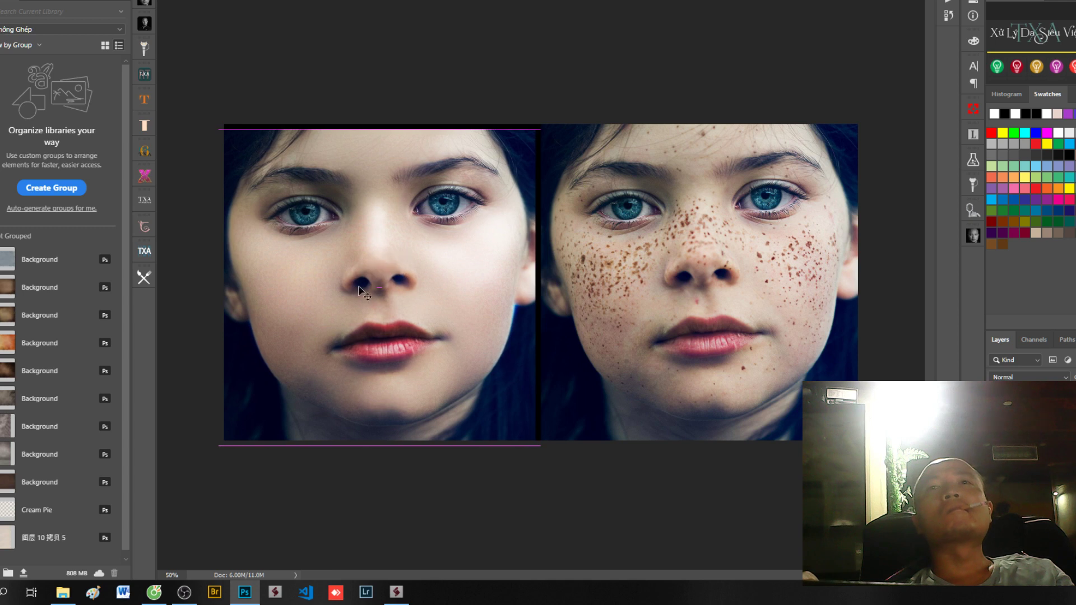
Enlarge the canvas on all sides to add a dark border around both portraits.
key(c)
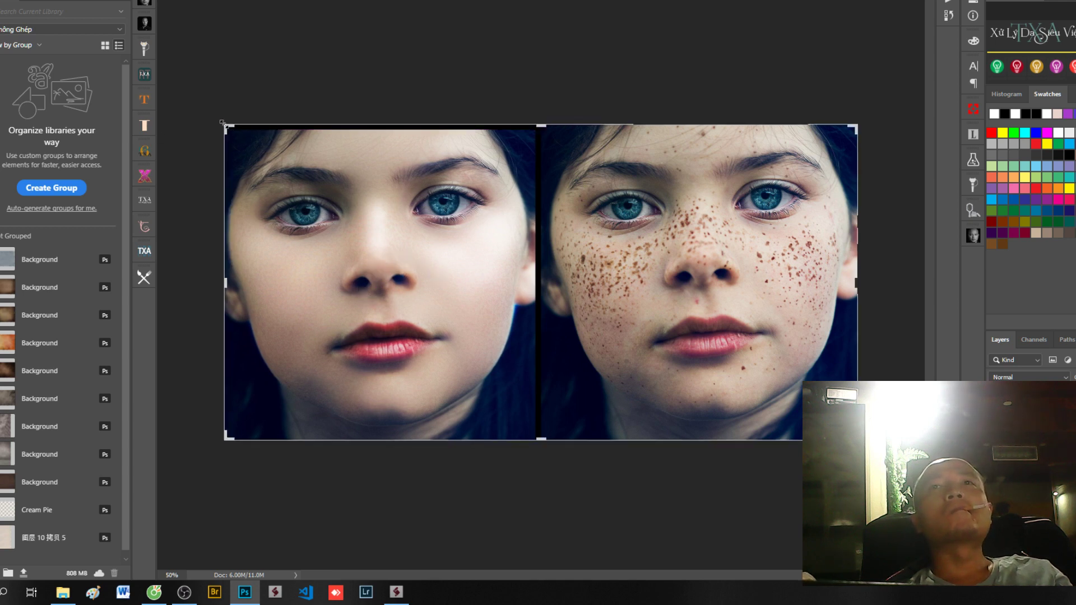
drag(222, 122, 214, 120)
key(Return)
text(by THÁI X)
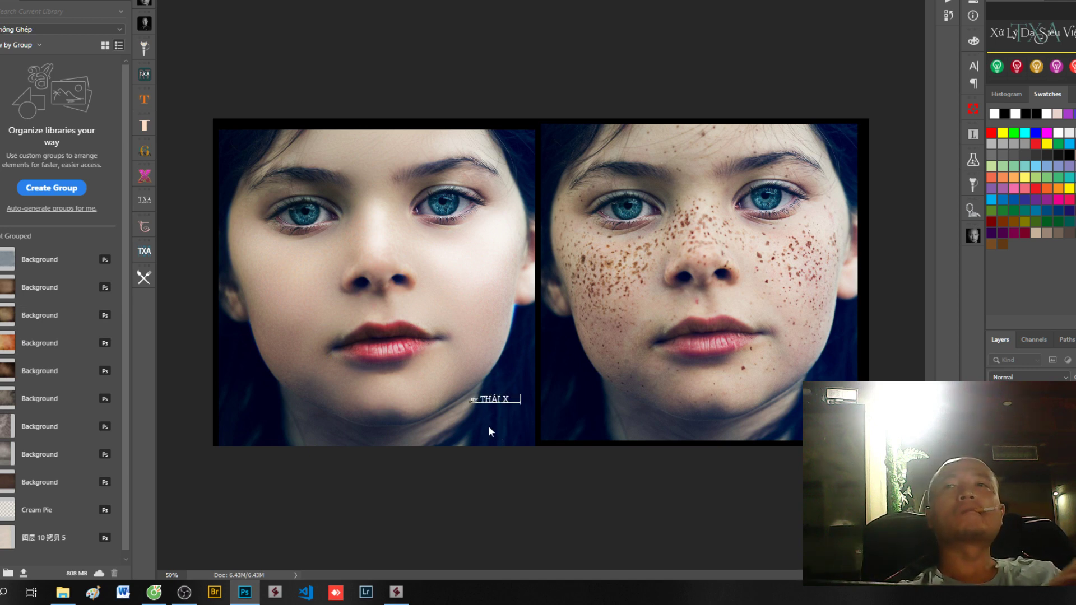
Finish the author-name signature, scale it up and centre it at the bottom, then flatten the image.
text(UÂN ANH)
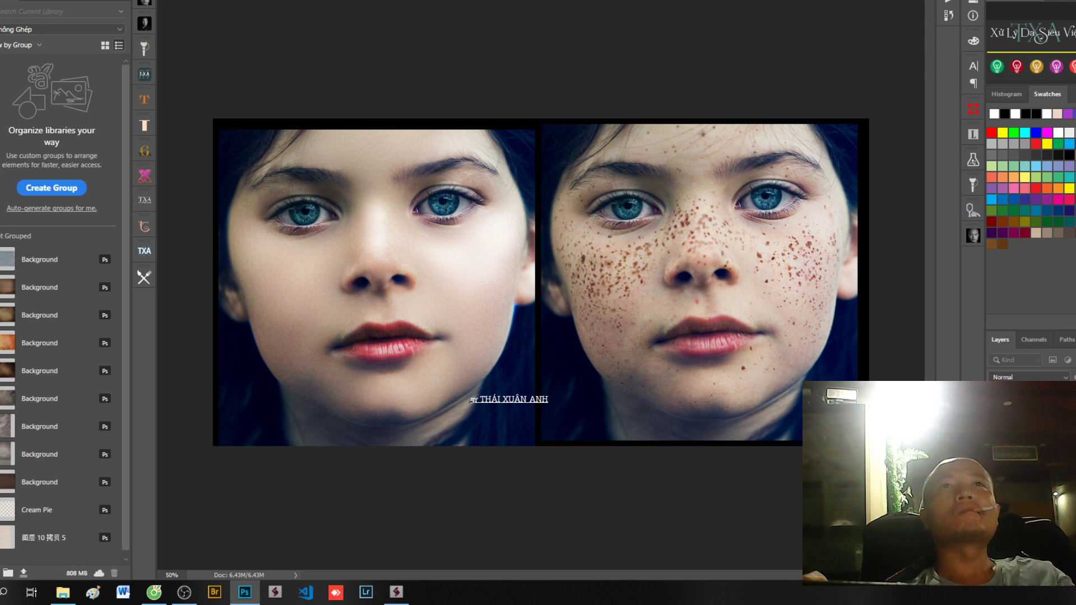
key(ctrl+Return)
key(ctrl+t)
drag(548, 395, 660, 372)
drag(622, 405, 611, 425)
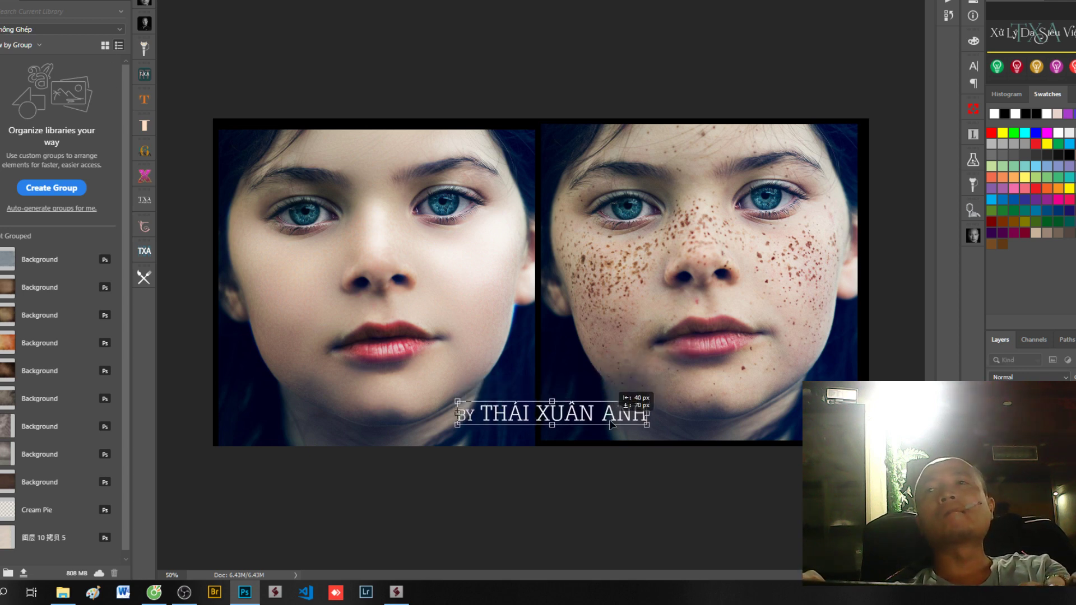
key(Return)
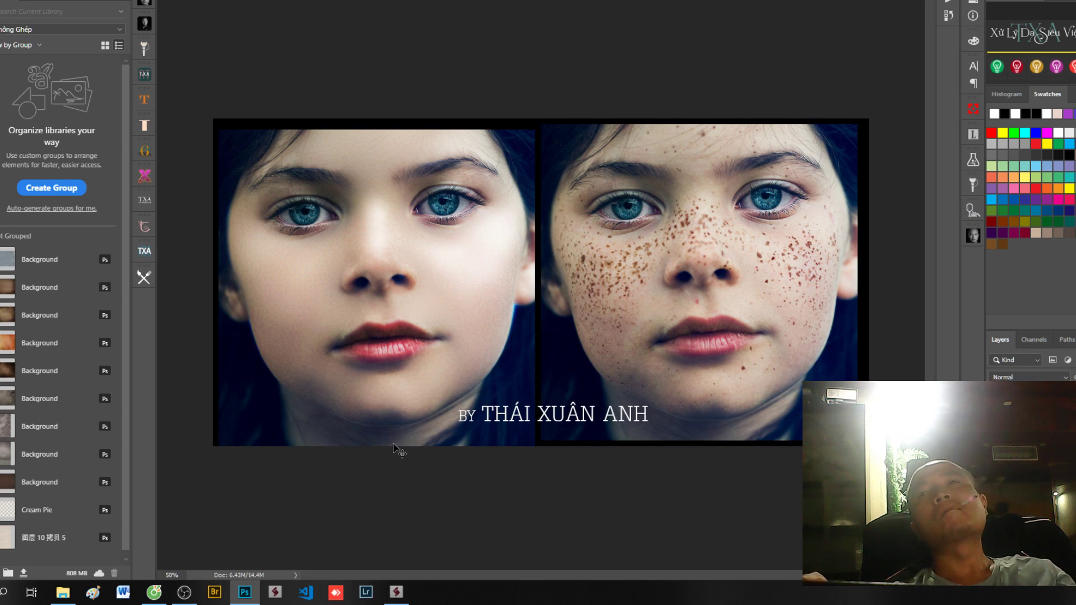
key(ctrl+shift+e)
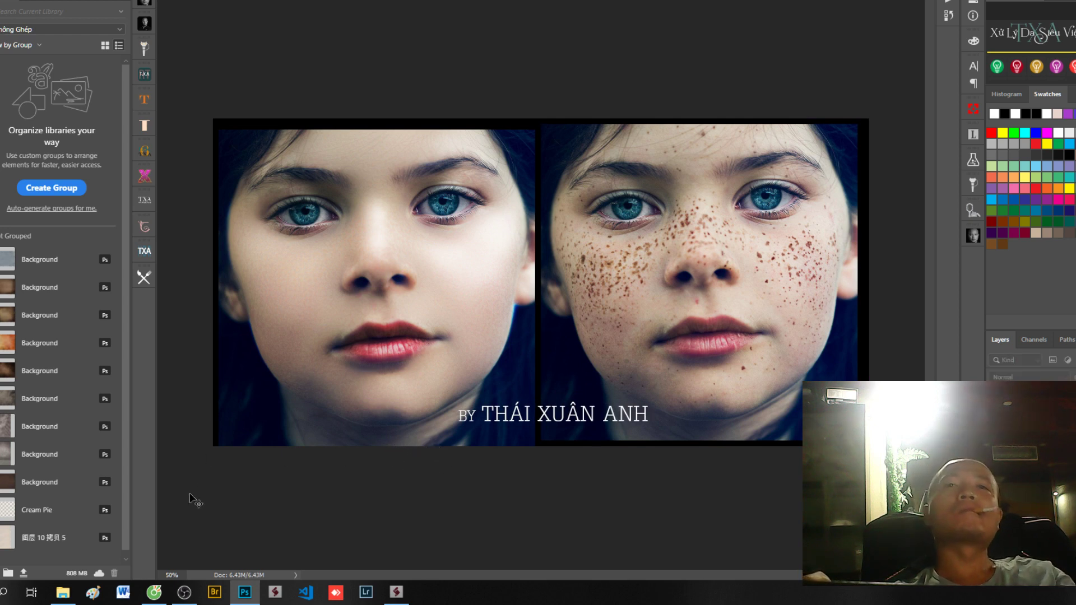